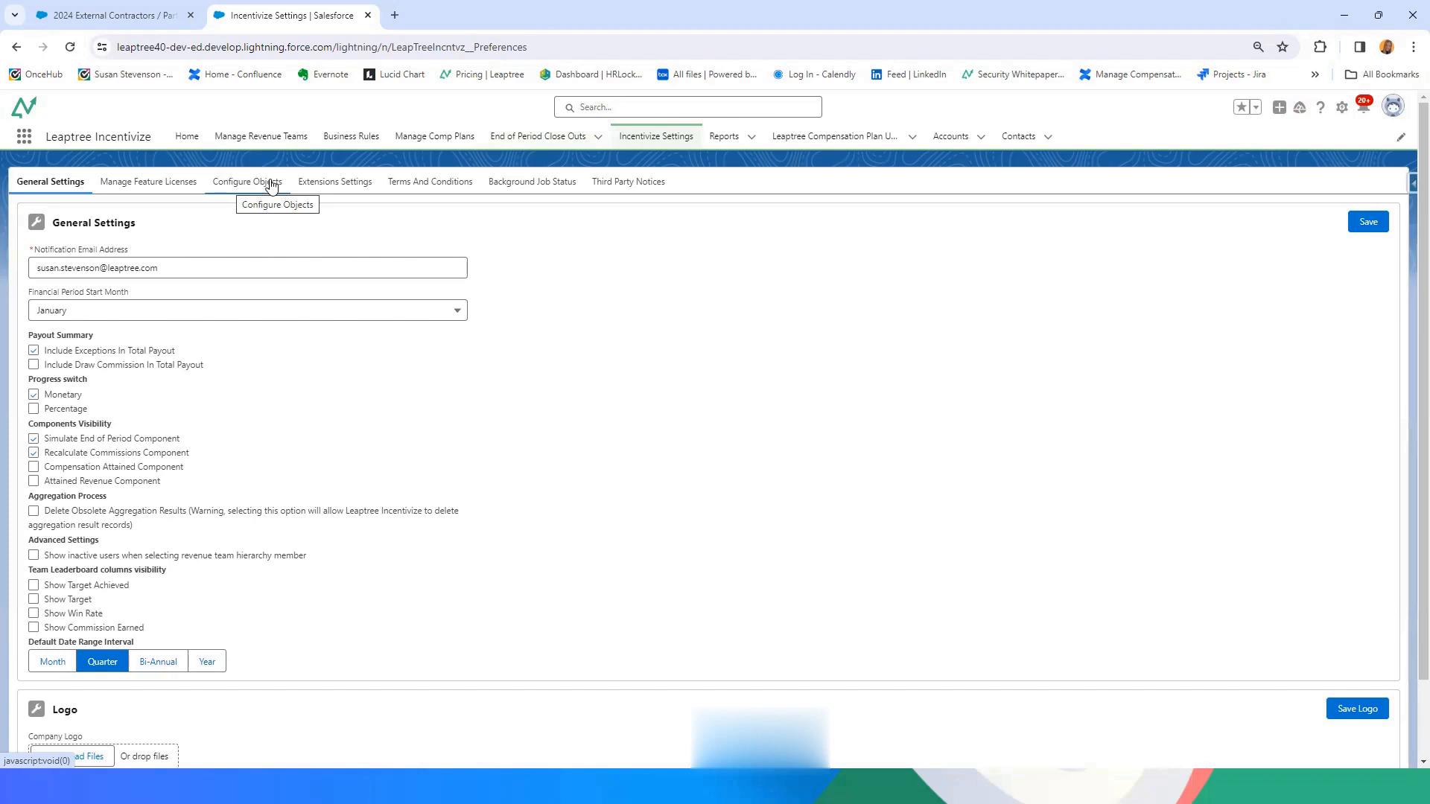
Step: Open the beneficiary objects configuration to review the User and Account lookup settings
left_click(241, 186)
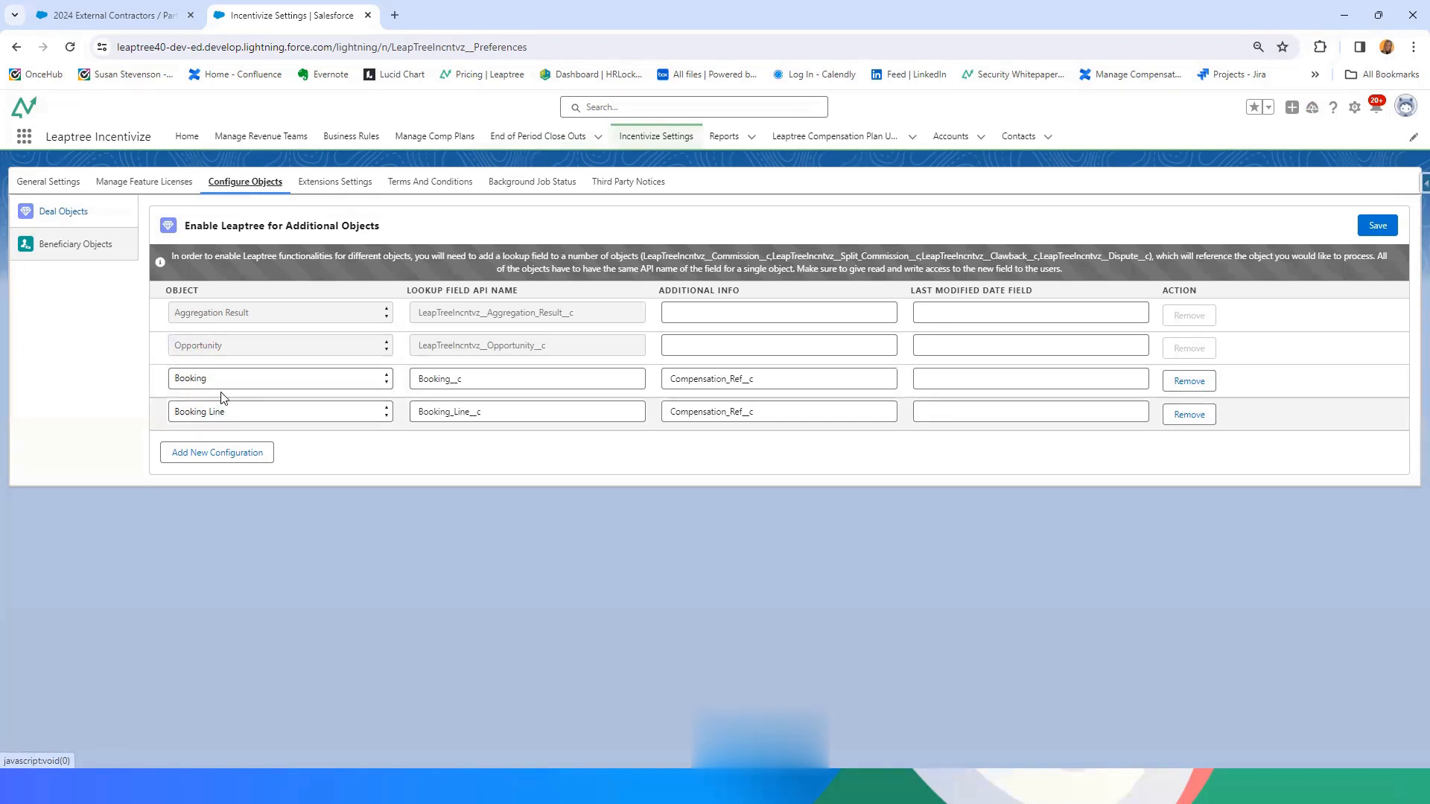
left_click(103, 253)
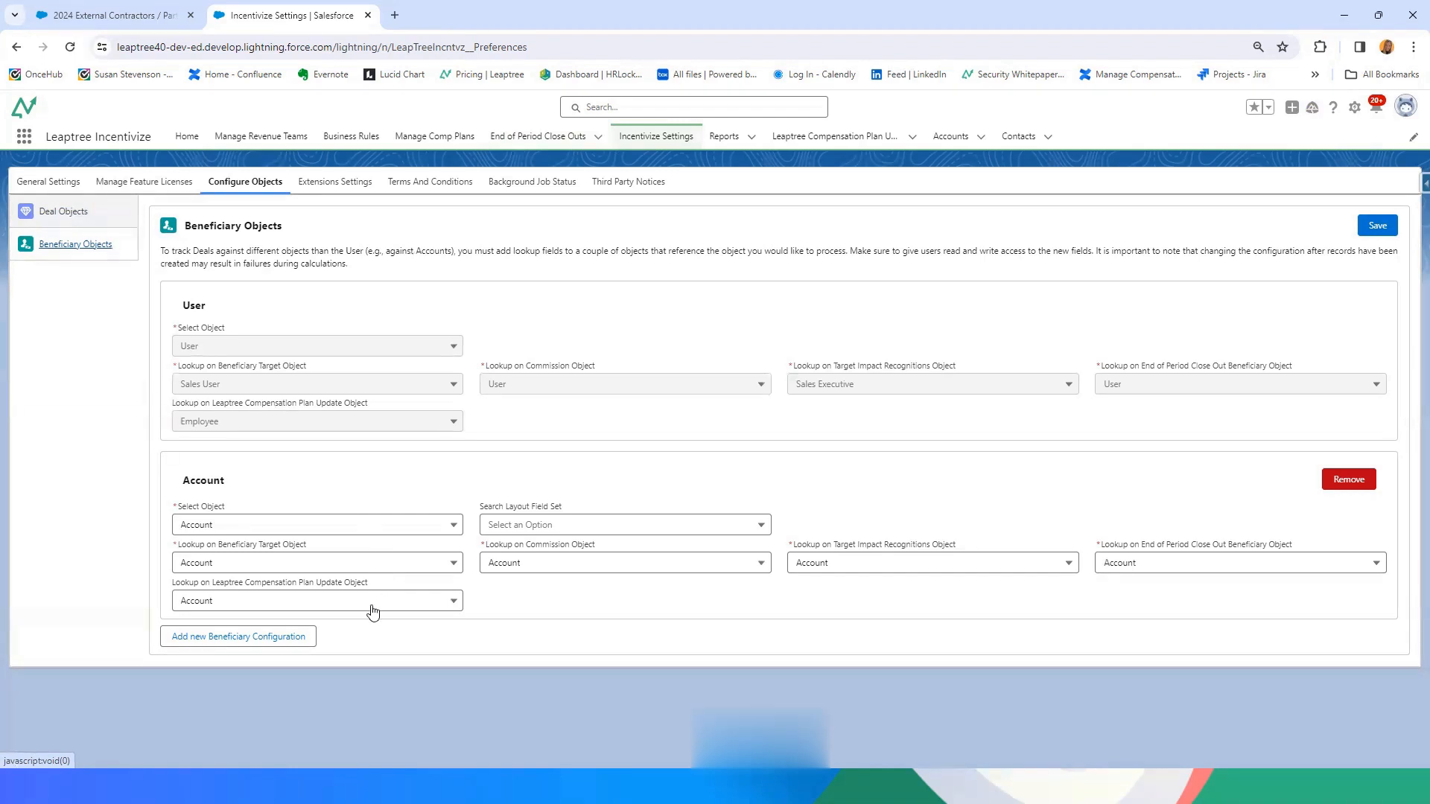
left_click(260, 638)
left_click(374, 700)
scroll(339, 682, "down", 2)
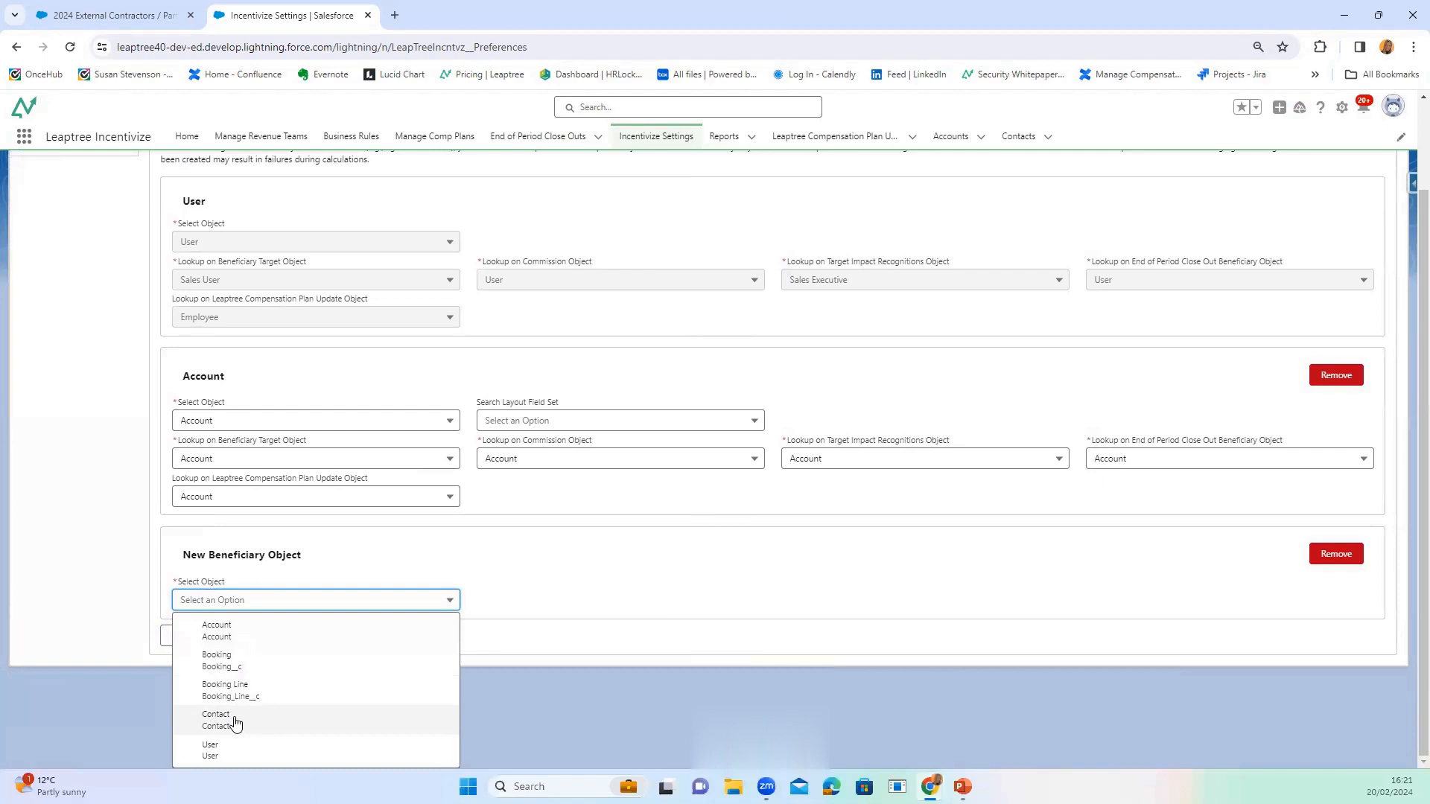
left_click(1316, 560)
left_click(1334, 633)
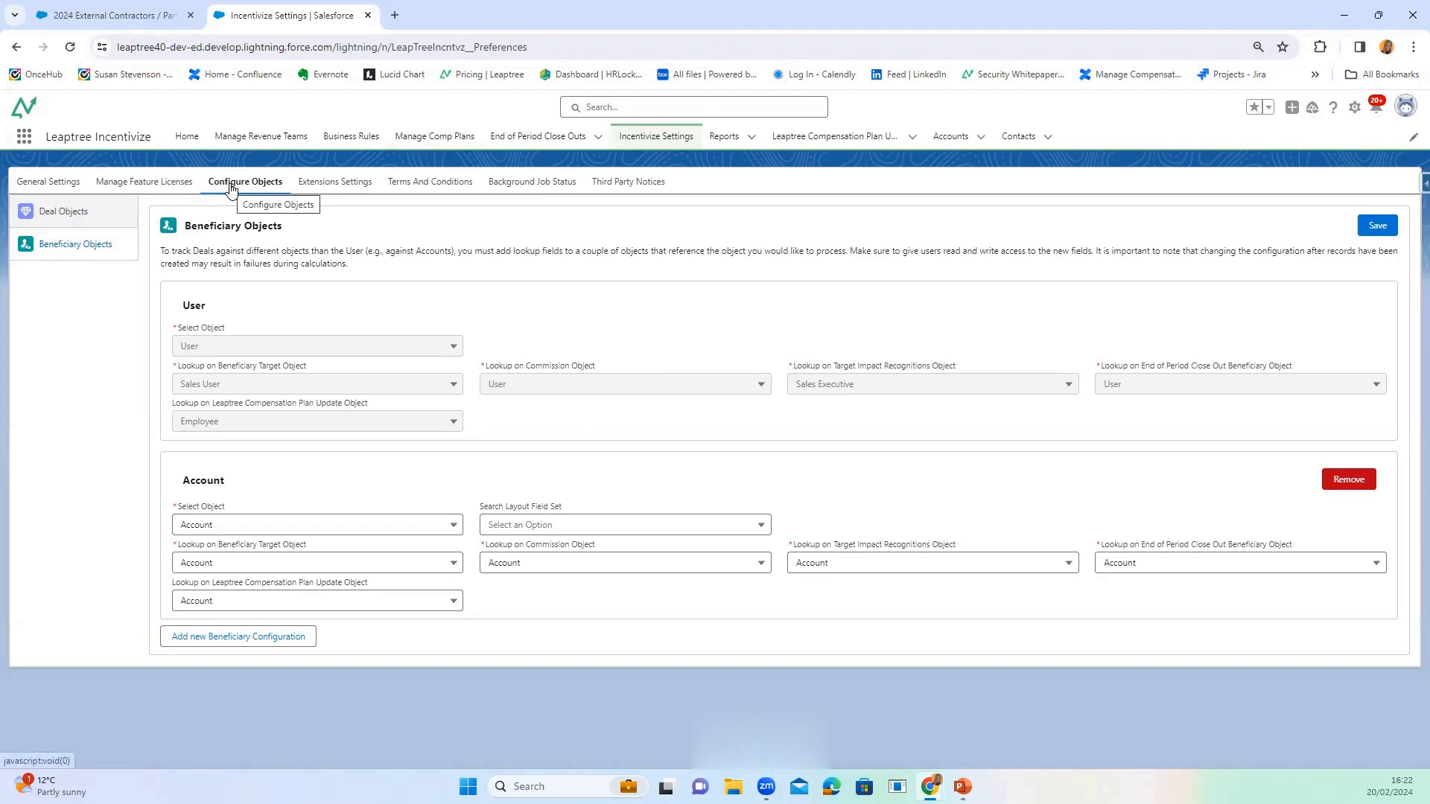
Step: Review the feature licences and display the records assigned to the Beneficiary licence
left_click(144, 185)
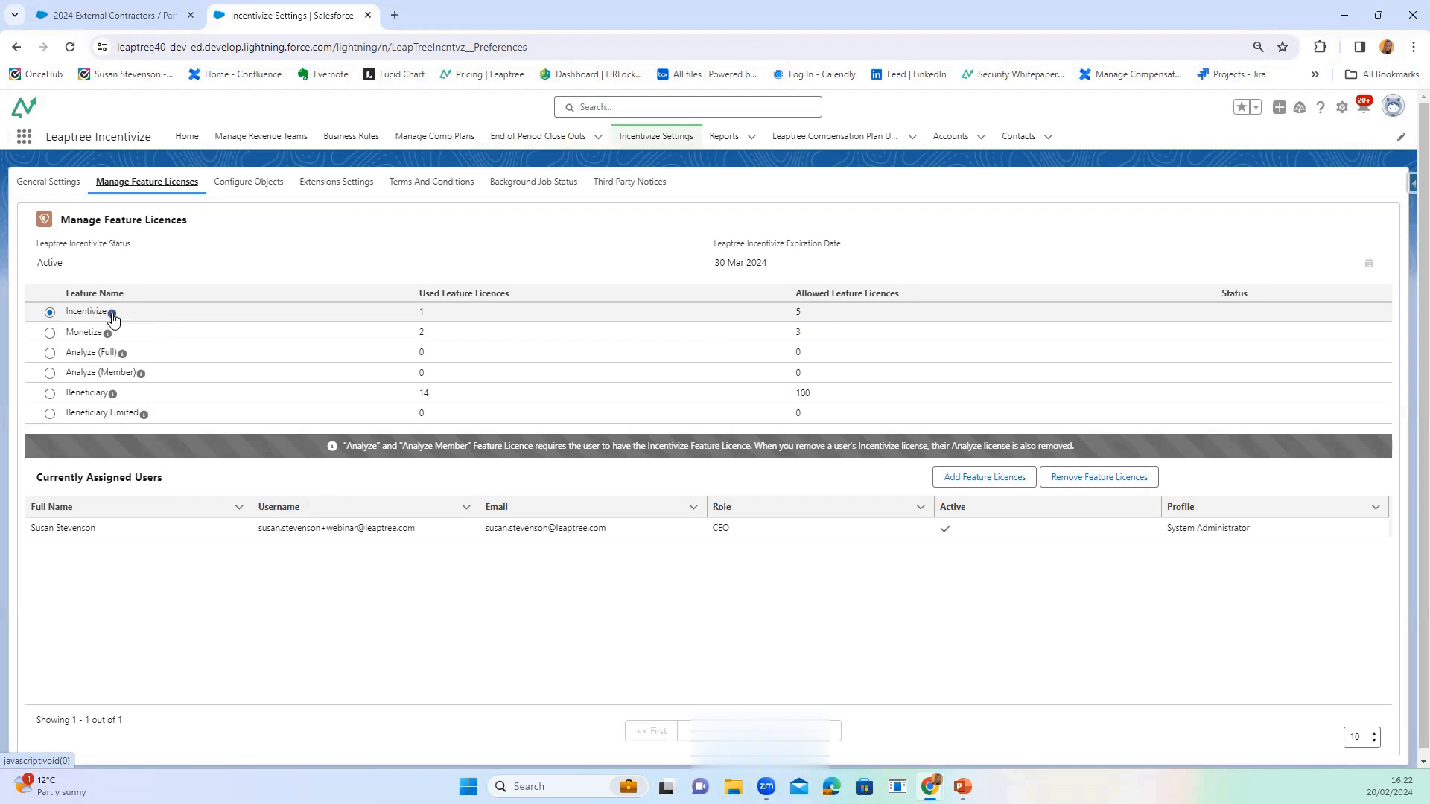
mouse_move(113, 317)
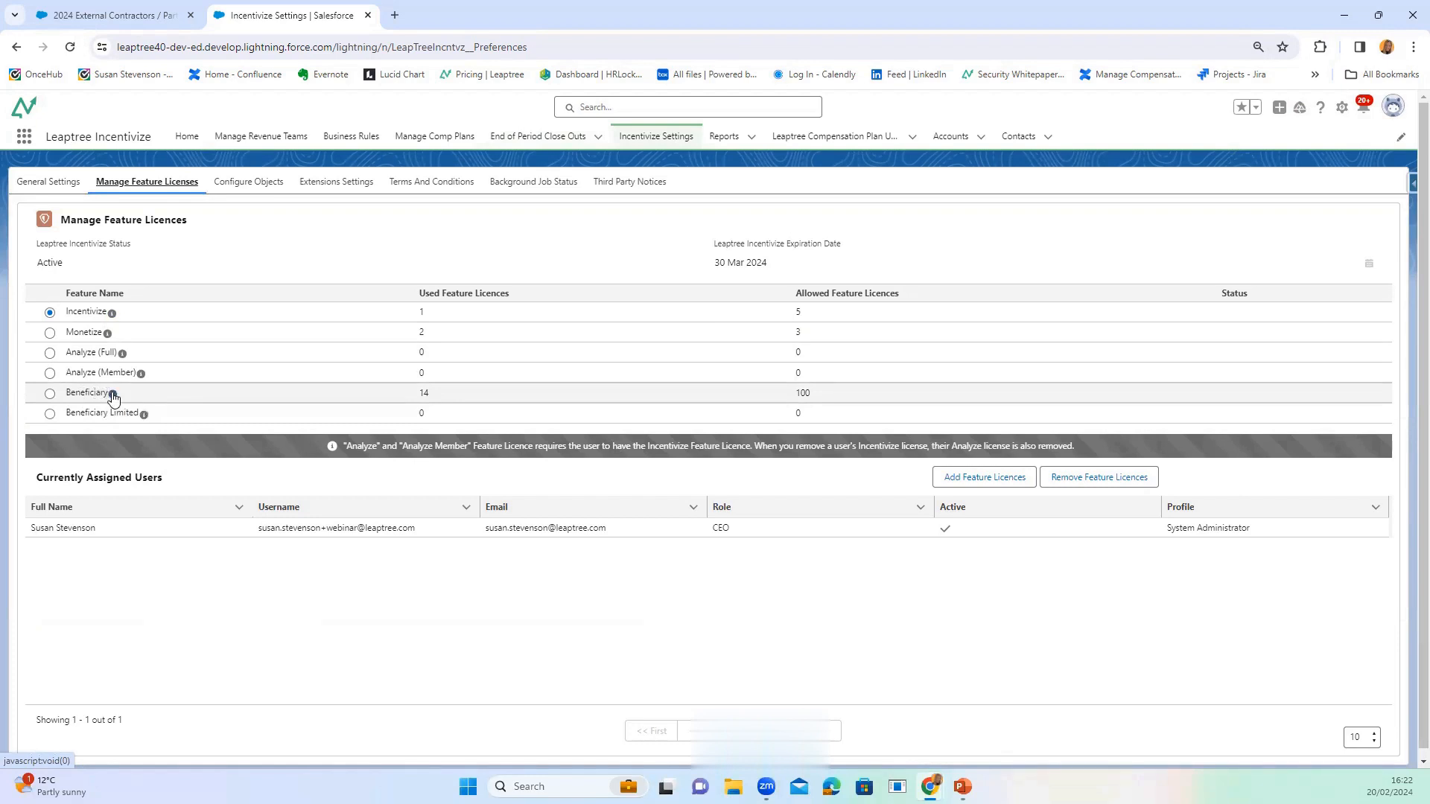
mouse_move(113, 399)
left_click(50, 394)
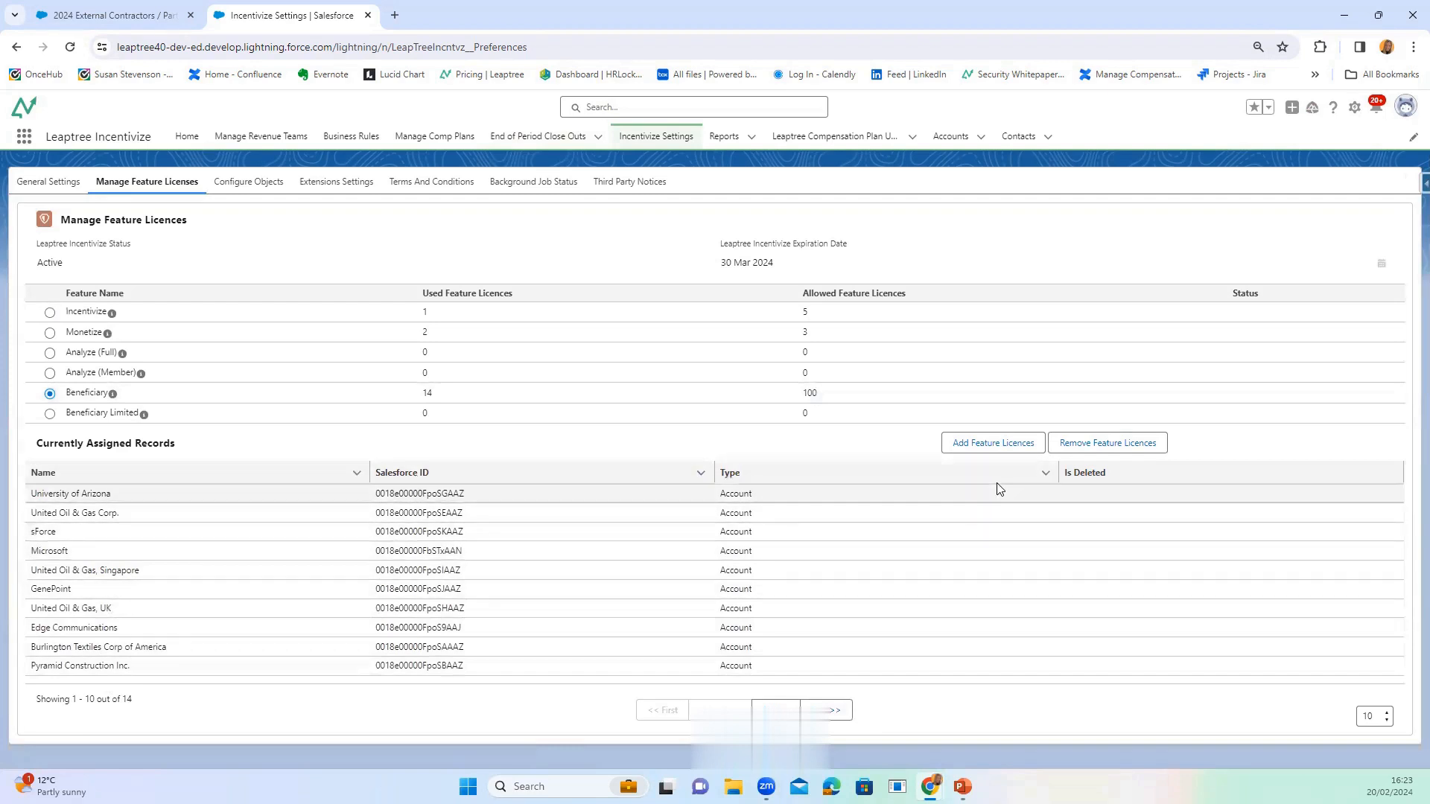
left_click(943, 447)
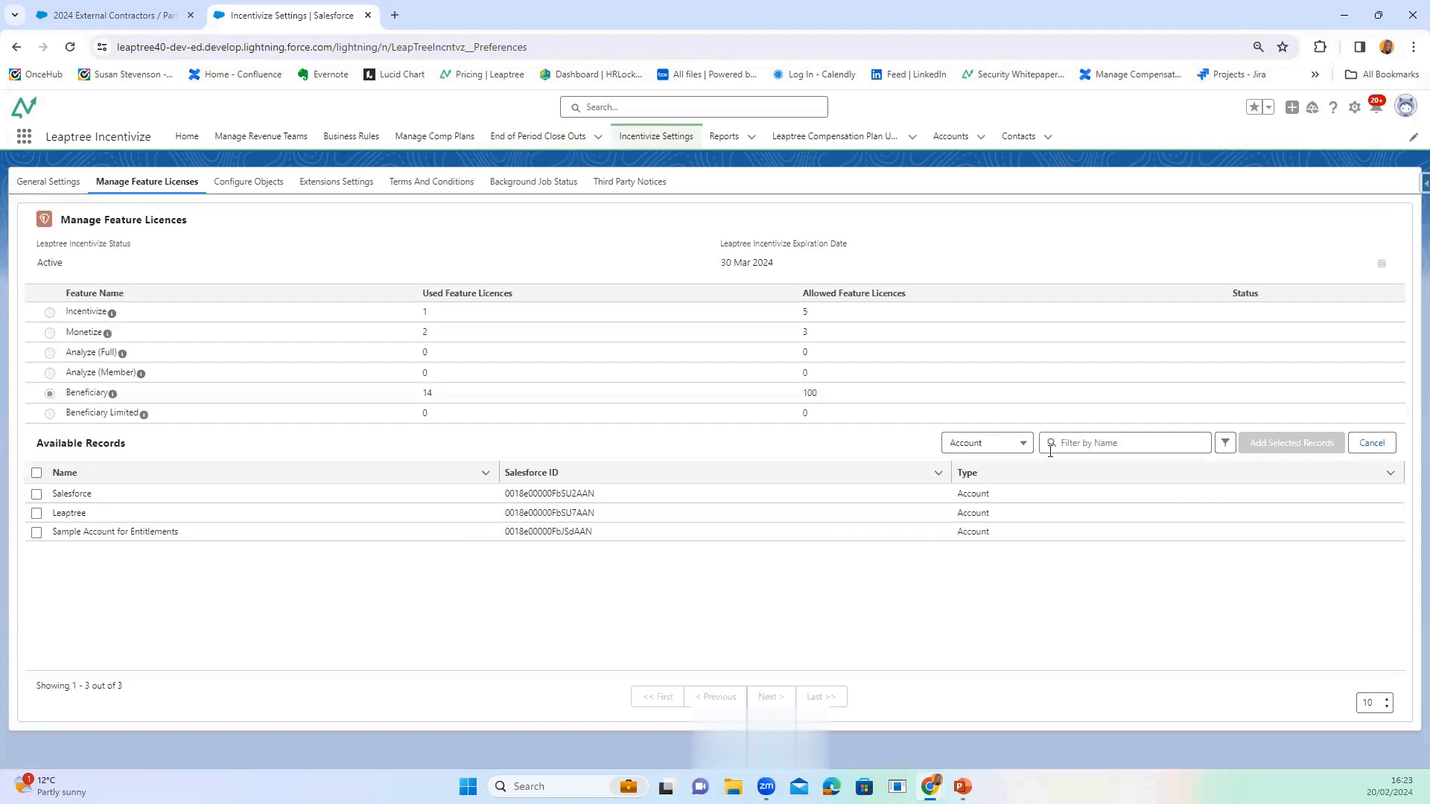
left_click(37, 495)
left_click(37, 514)
left_click(36, 533)
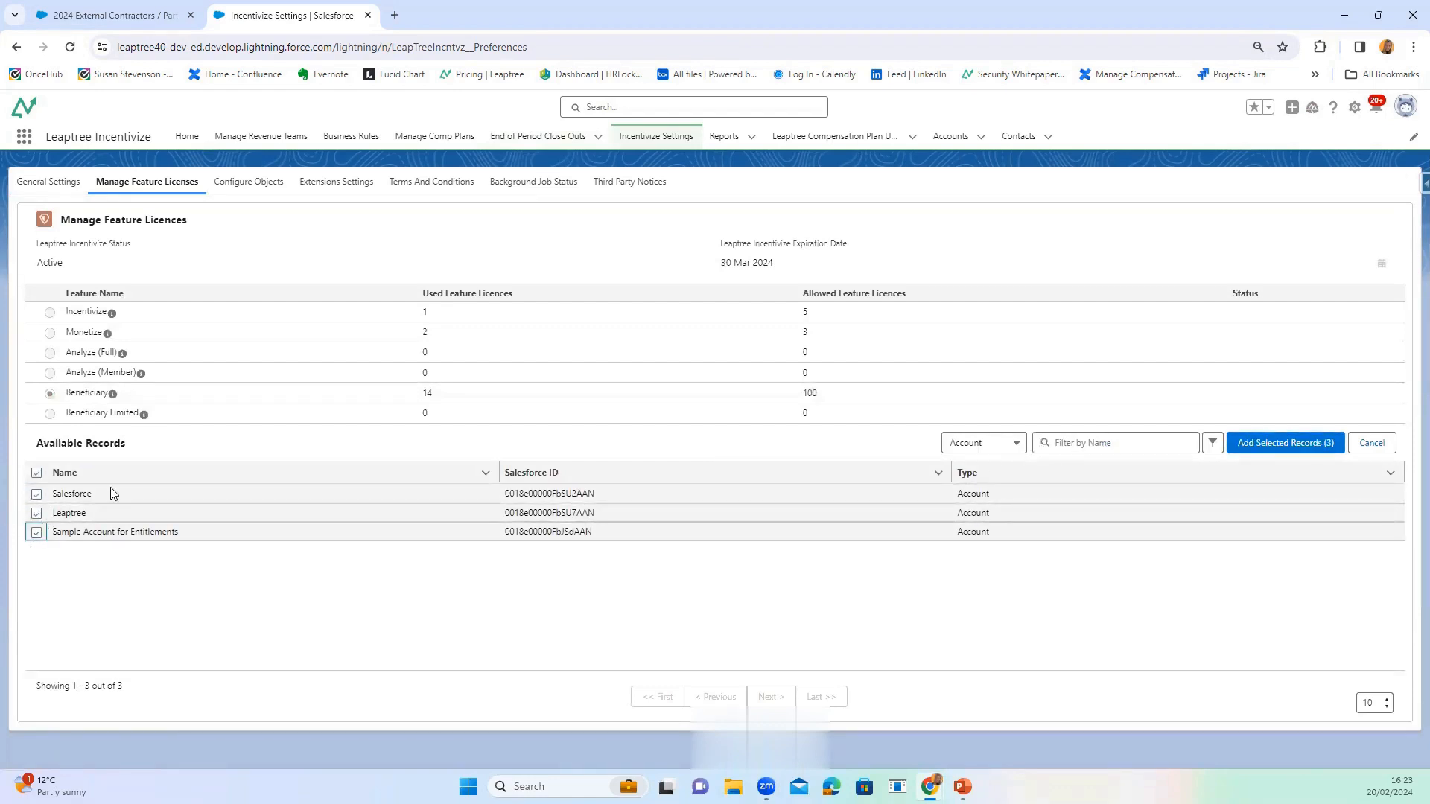
left_click(1380, 446)
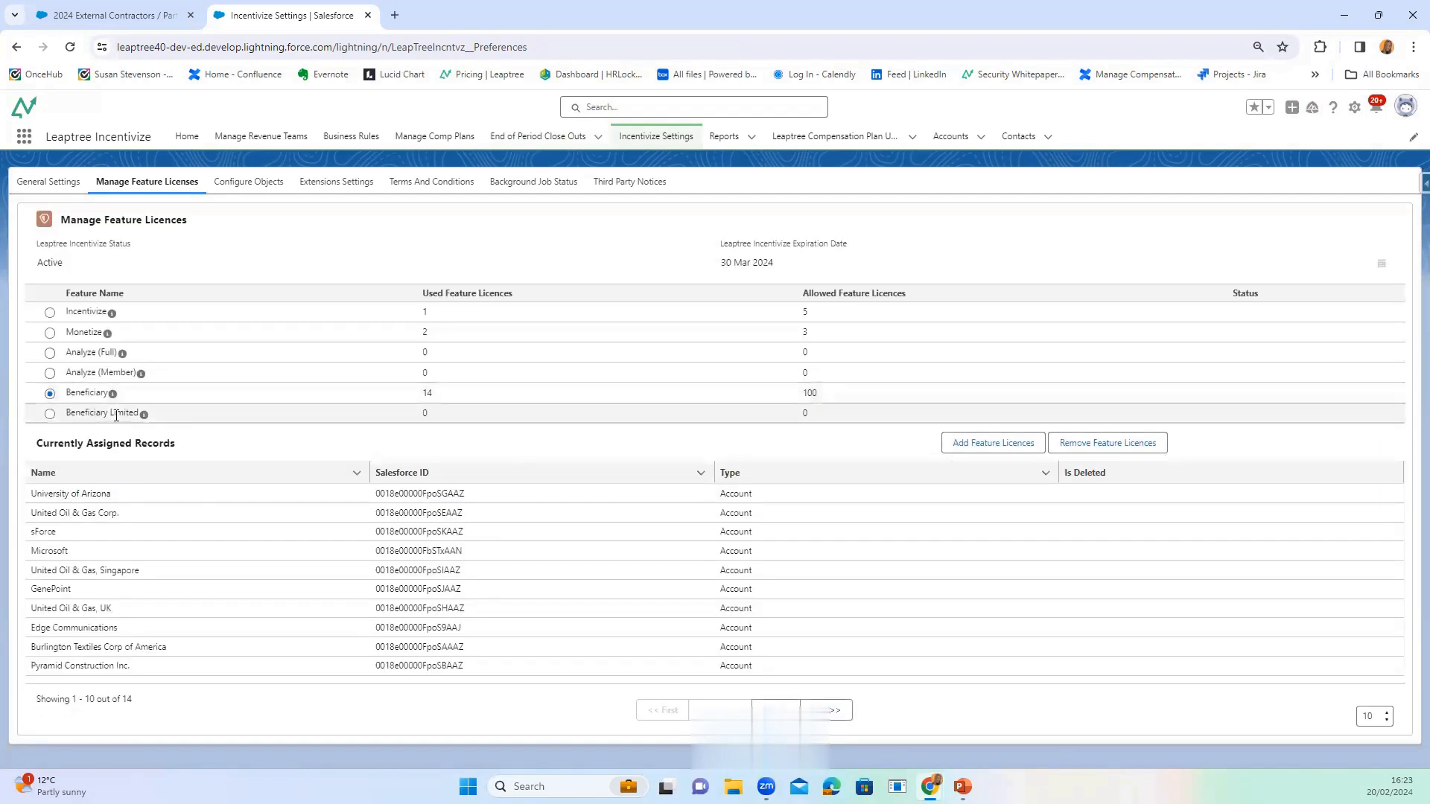
Step: Check the records assigned to the Beneficiary Limited licence, and return to those of the Beneficiary licence
left_click(52, 415)
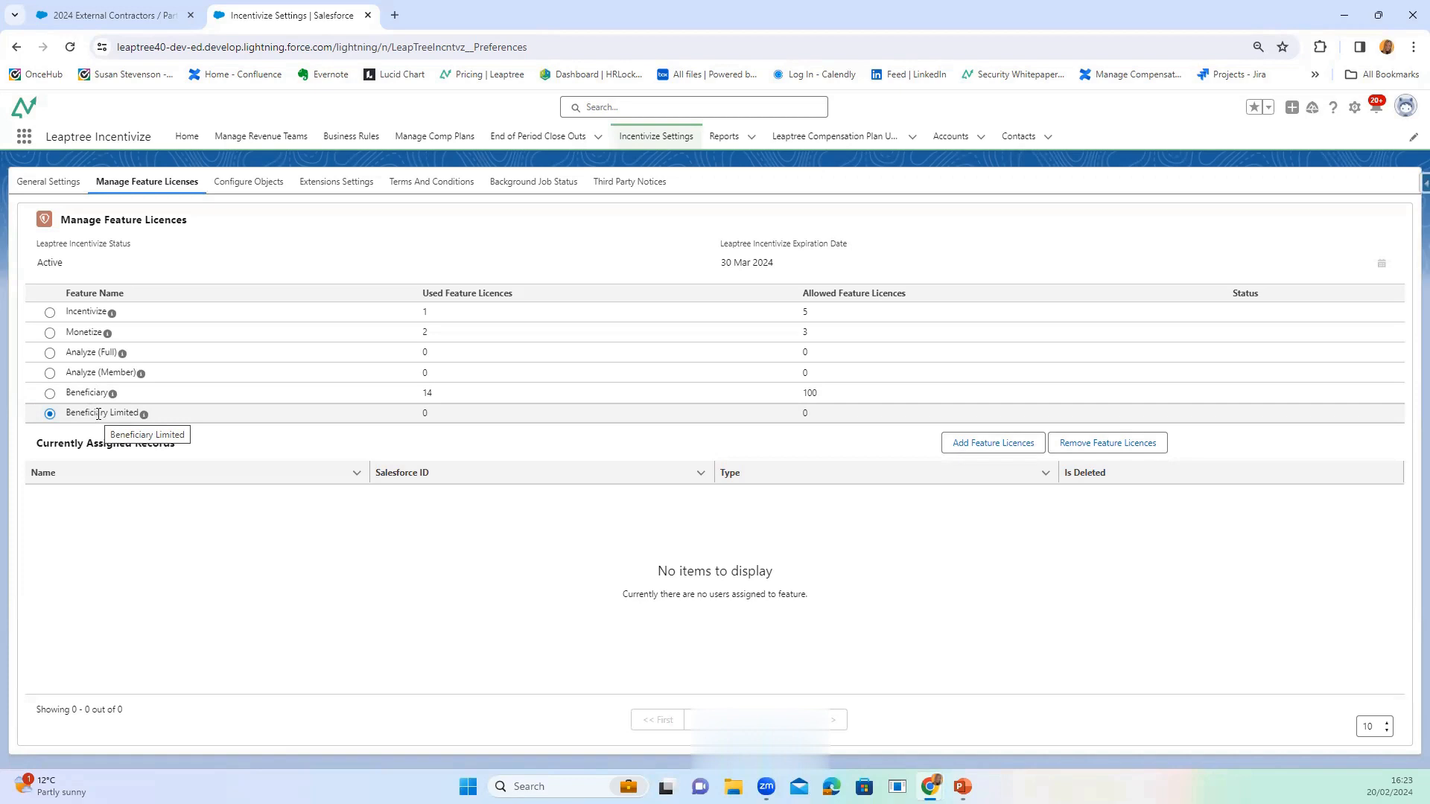
mouse_move(111, 400)
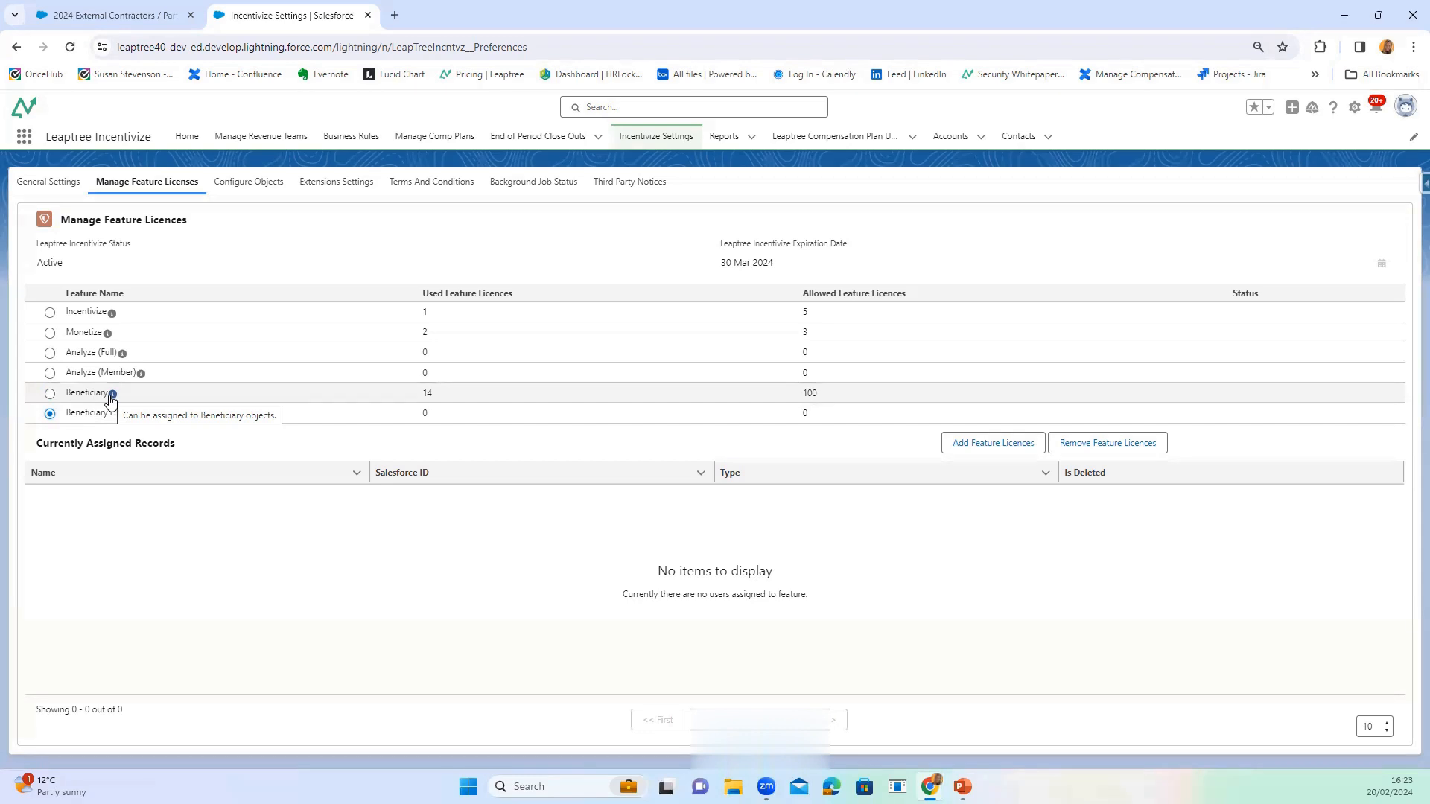
left_click(49, 394)
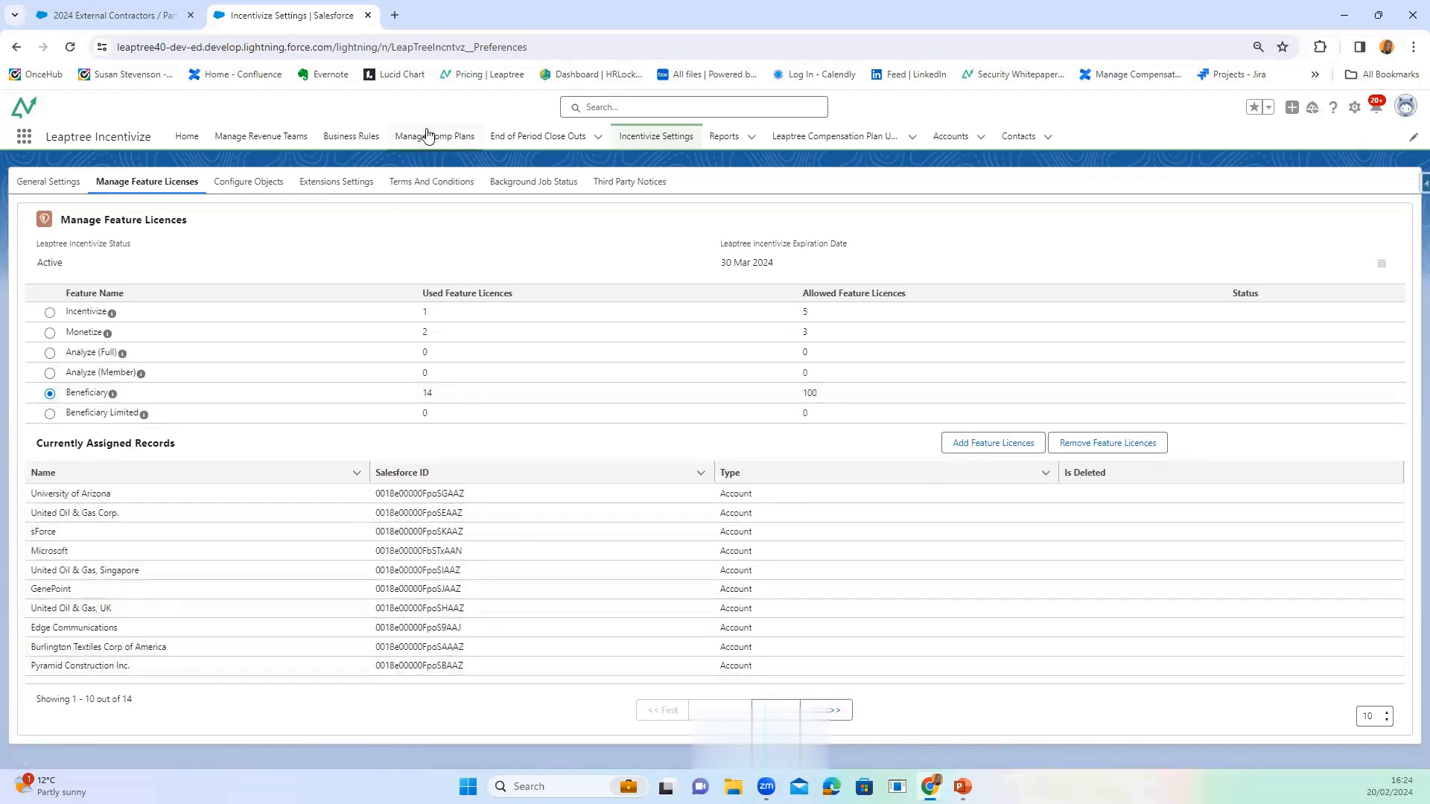
Step: Open the New Customer target of the 2024 External Contractors / Partners Commission Plan and examine its credit rules and compensation configuration
left_click(141, 11)
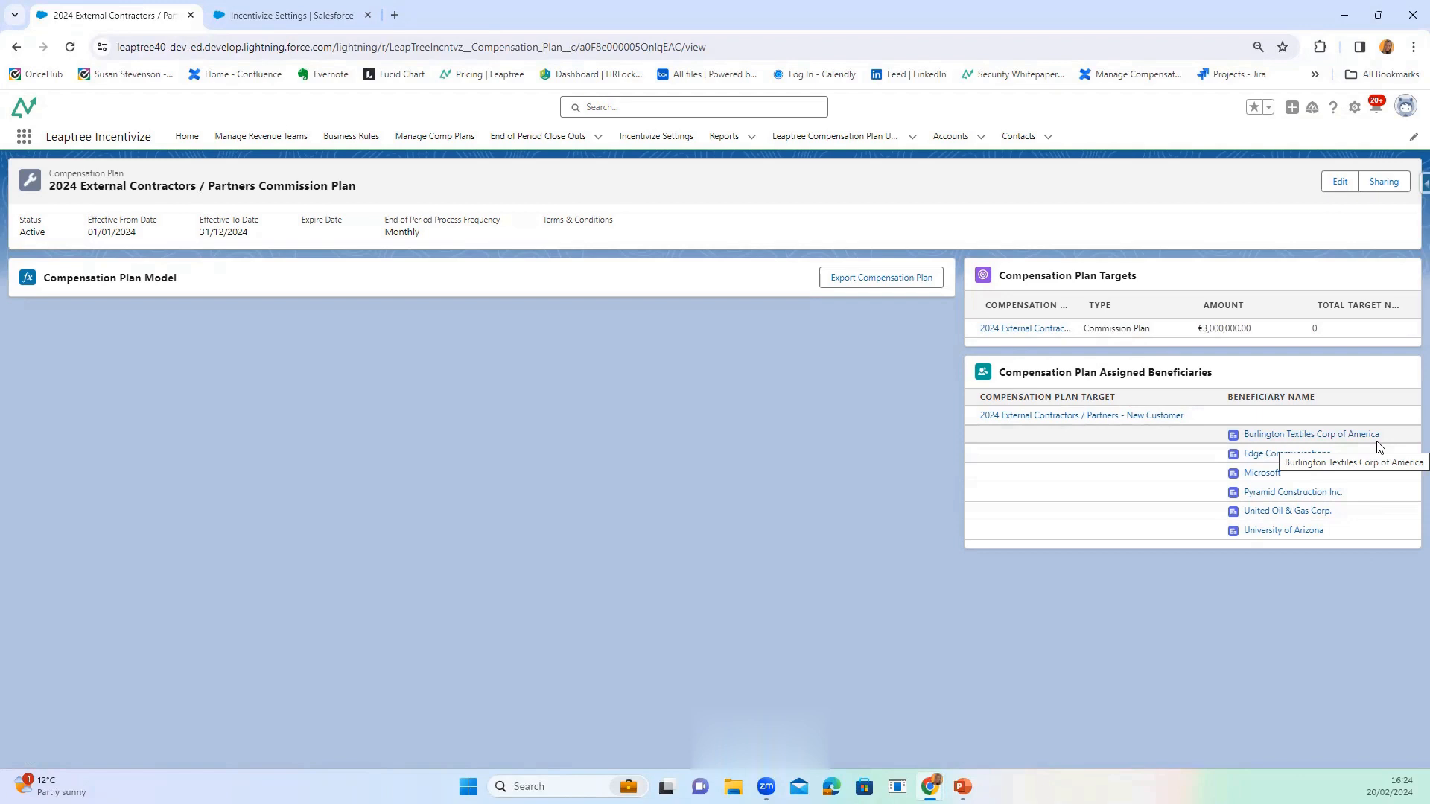
left_click(1011, 334)
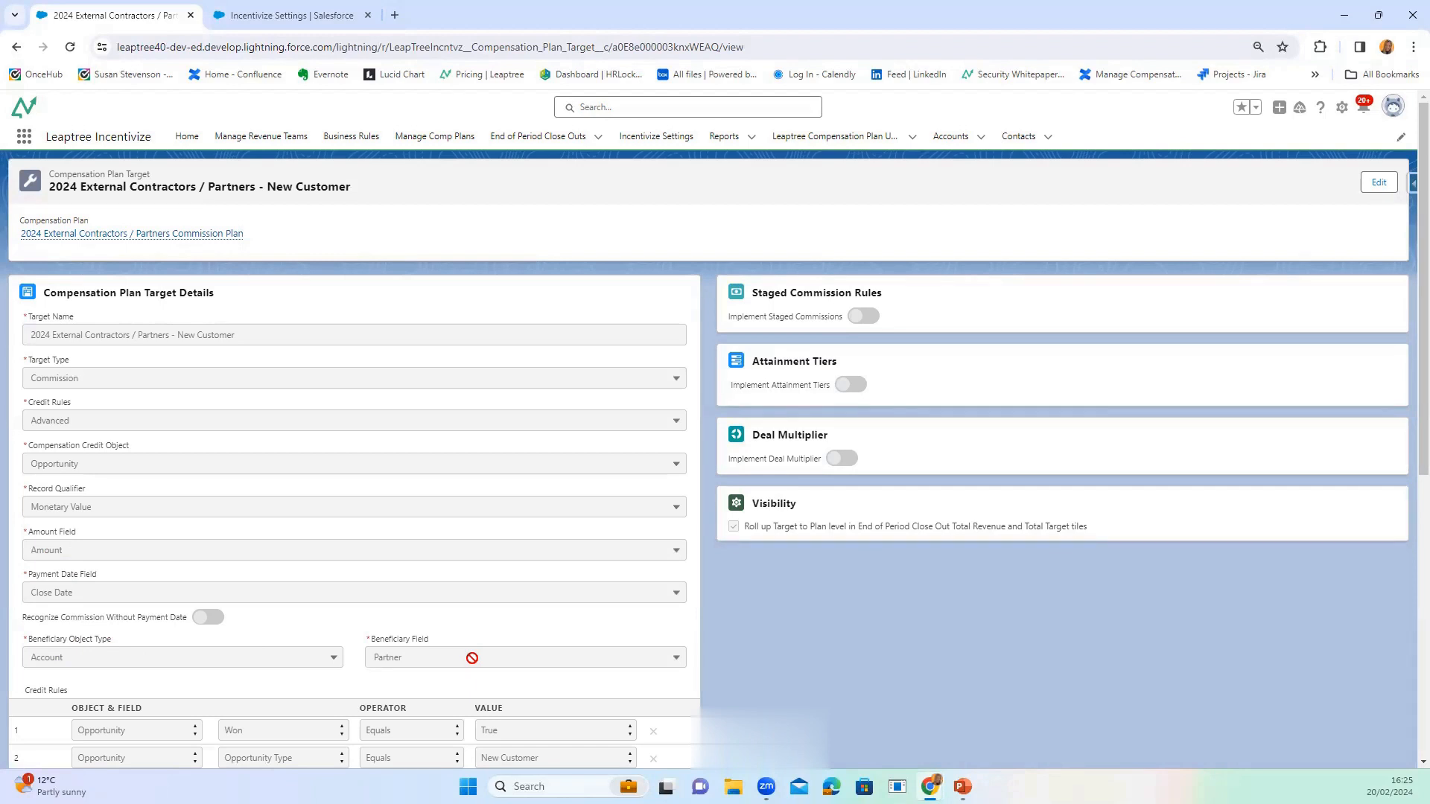
scroll(472, 657, "down", 1)
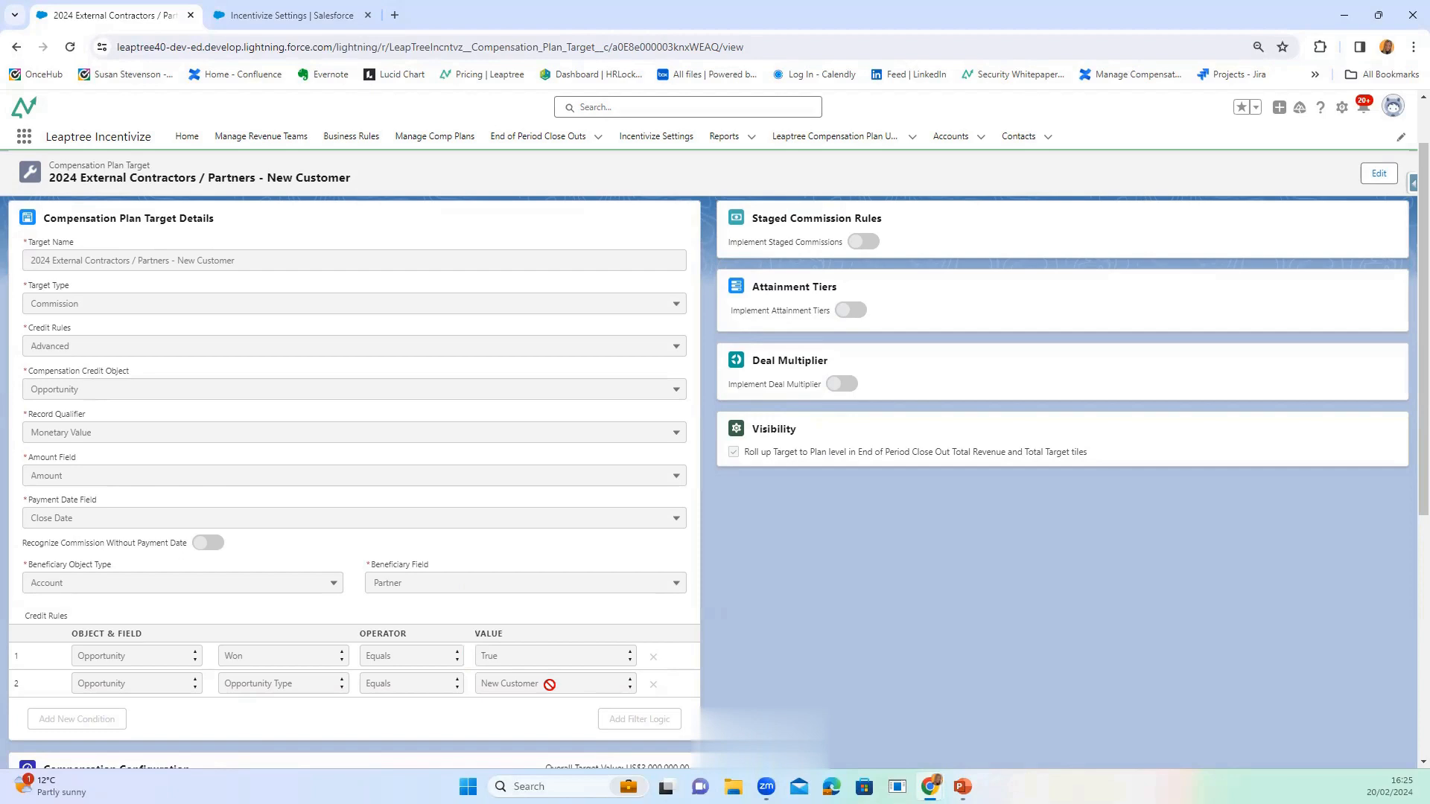
scroll(550, 689, "down", 1)
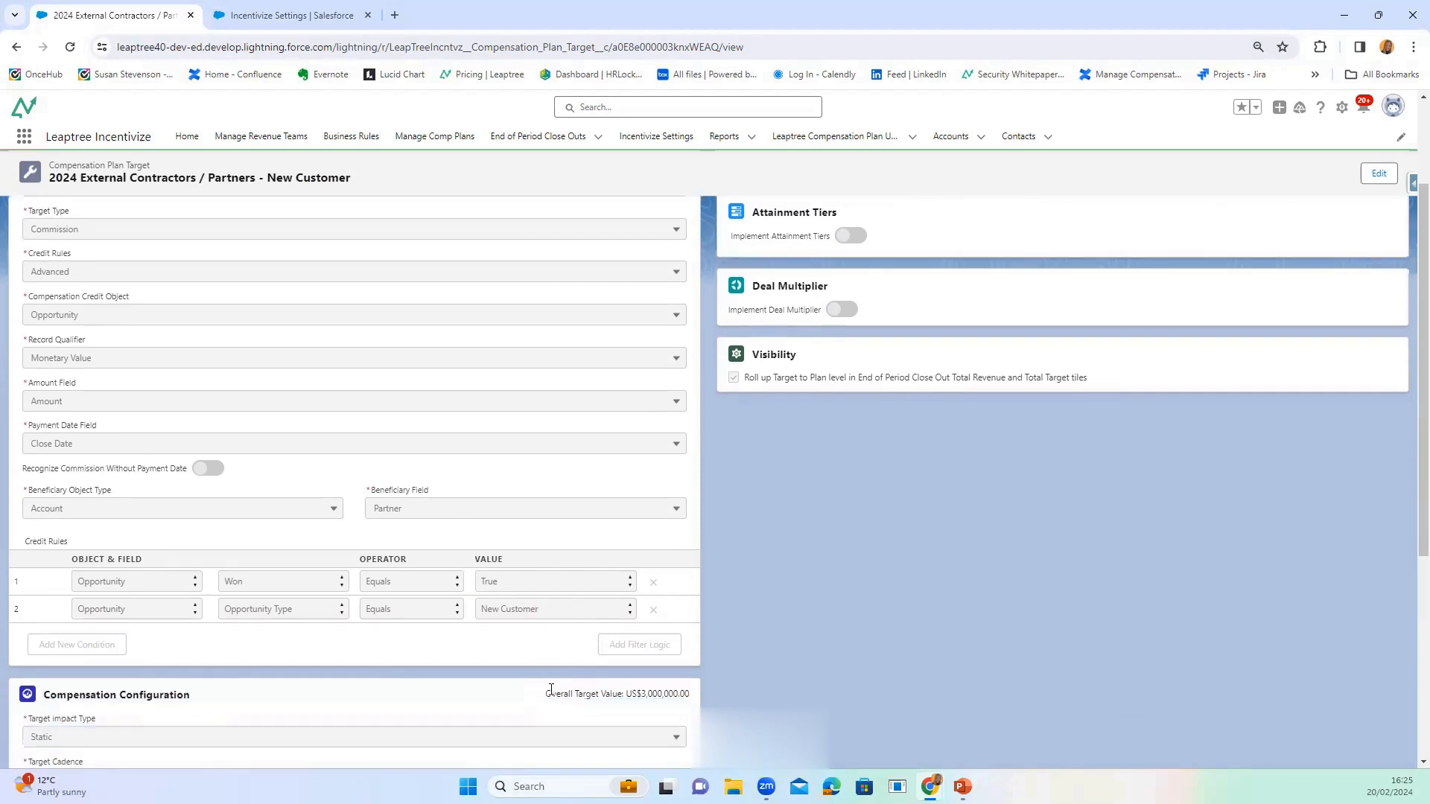
scroll(522, 704, "down", 3)
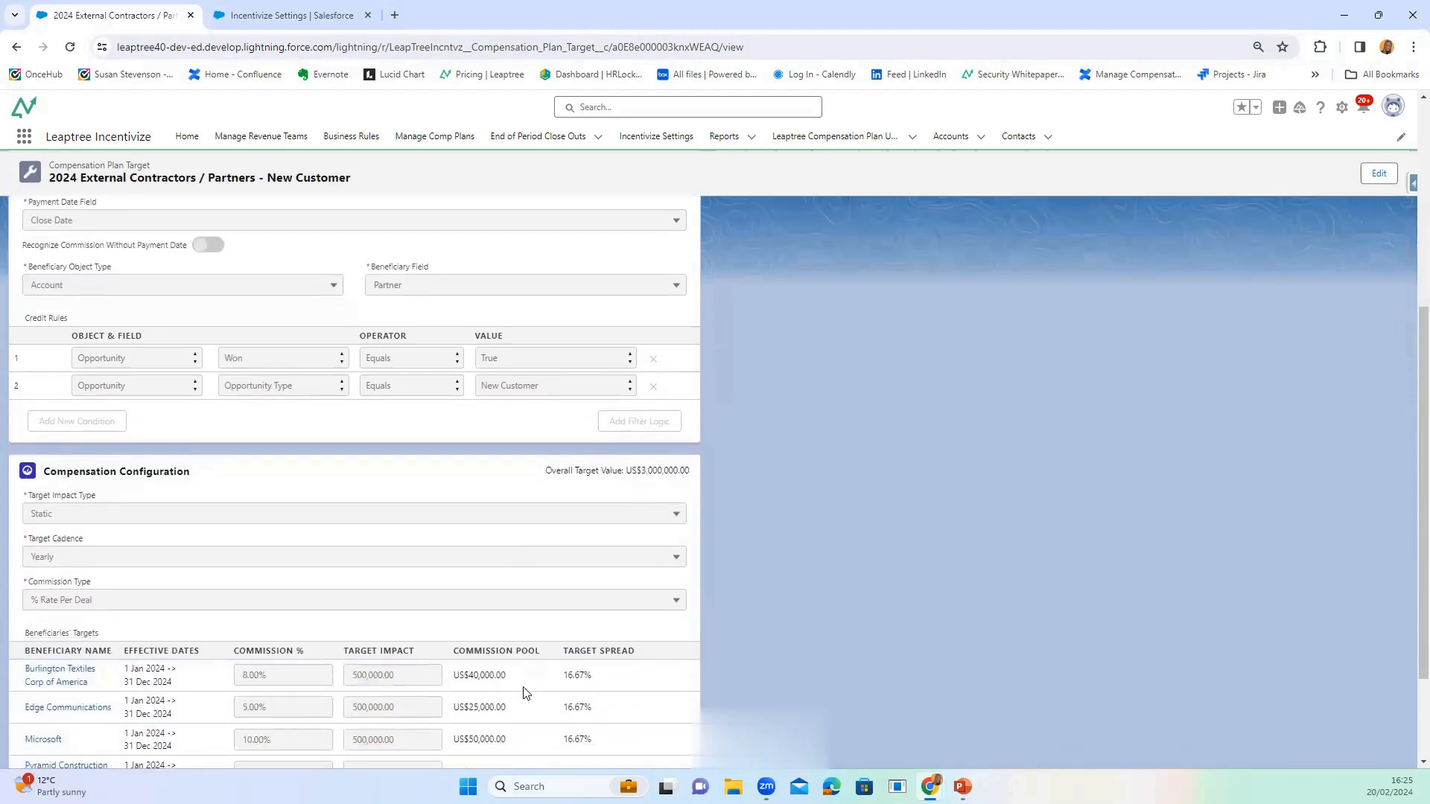
scroll(467, 675, "down", 1)
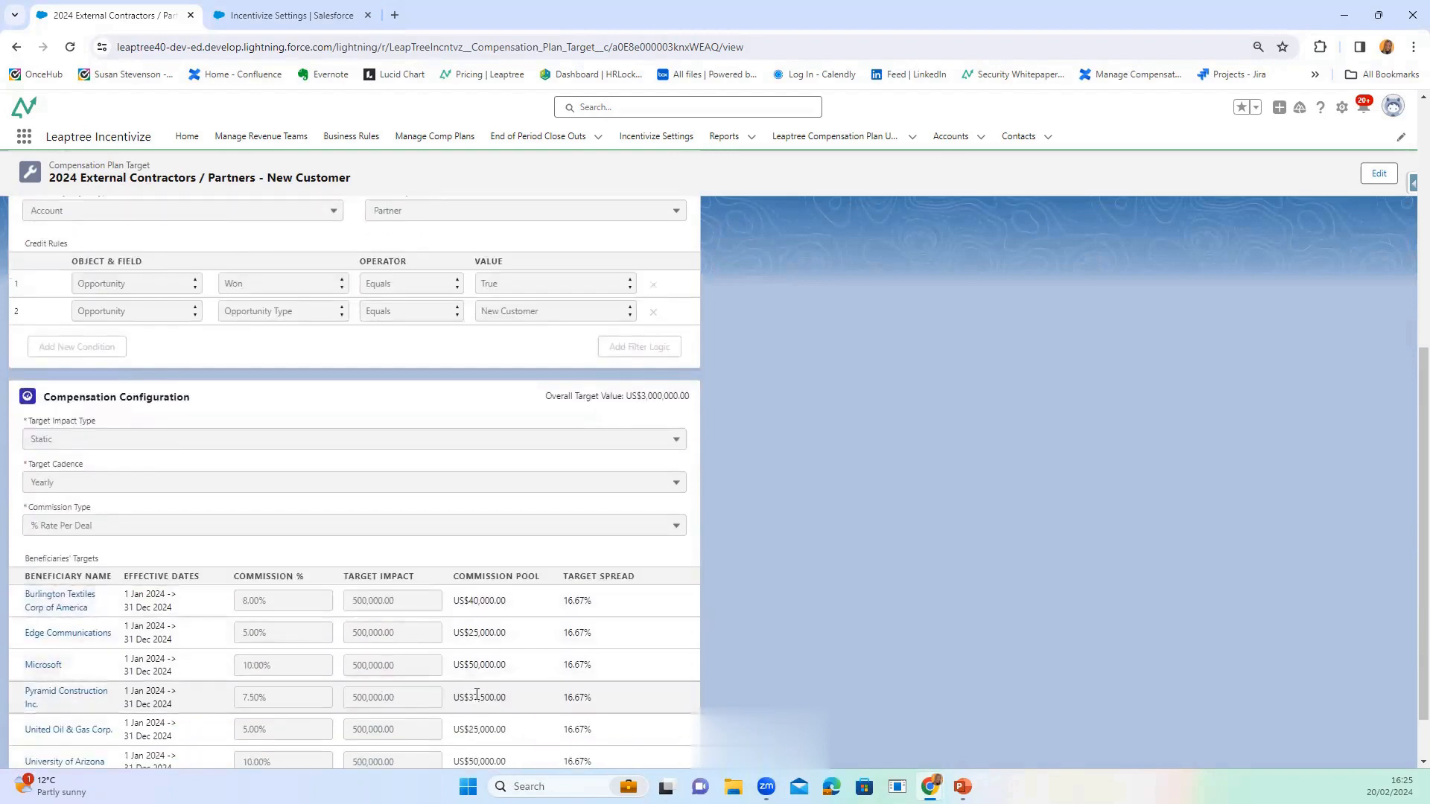
scroll(466, 708, "down", 1)
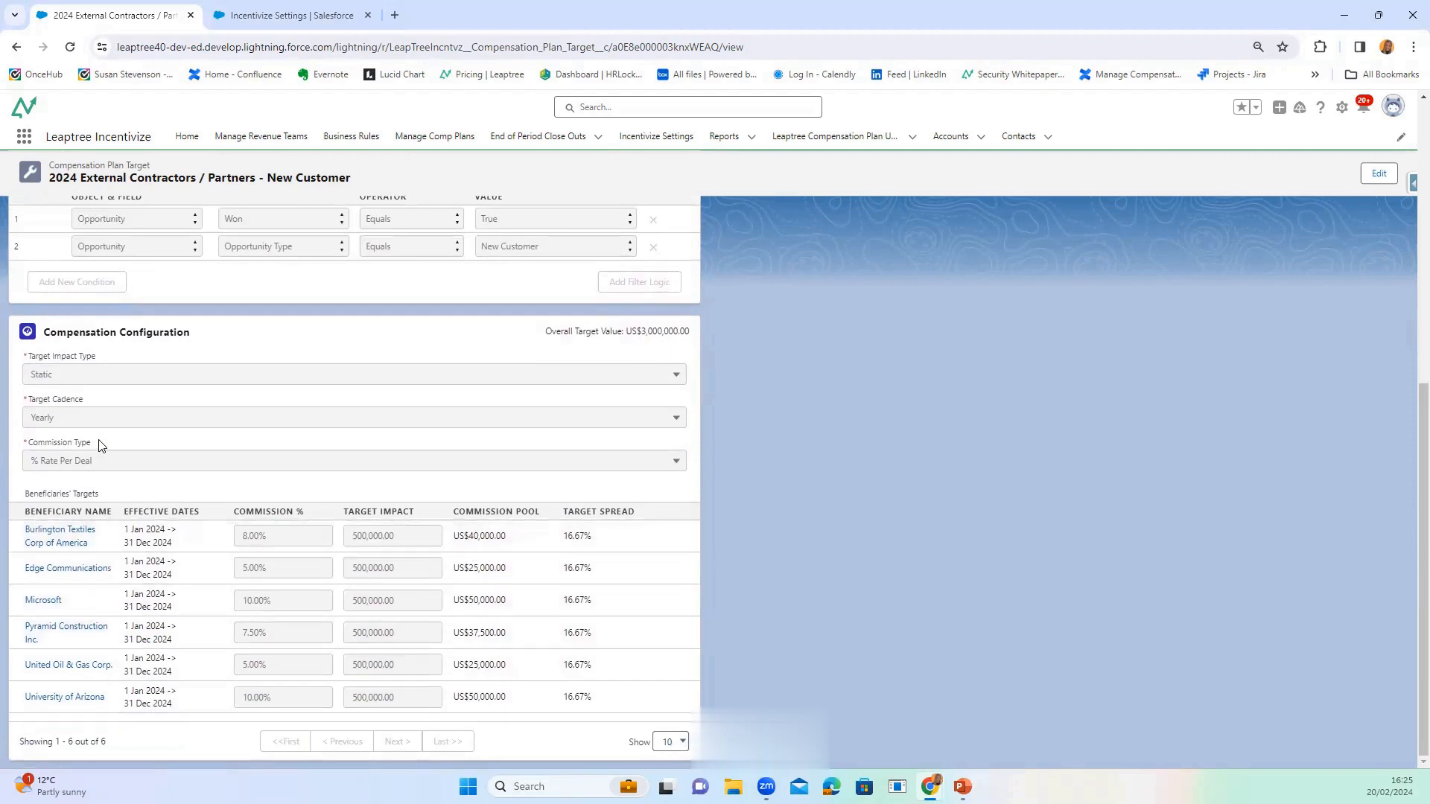
Step: Examine the target's commission type, the beneficiaries' commission percentages and target impacts, and the staged commission, attainment tier and deal multiplier options
left_click_drag(97, 444, 41, 461)
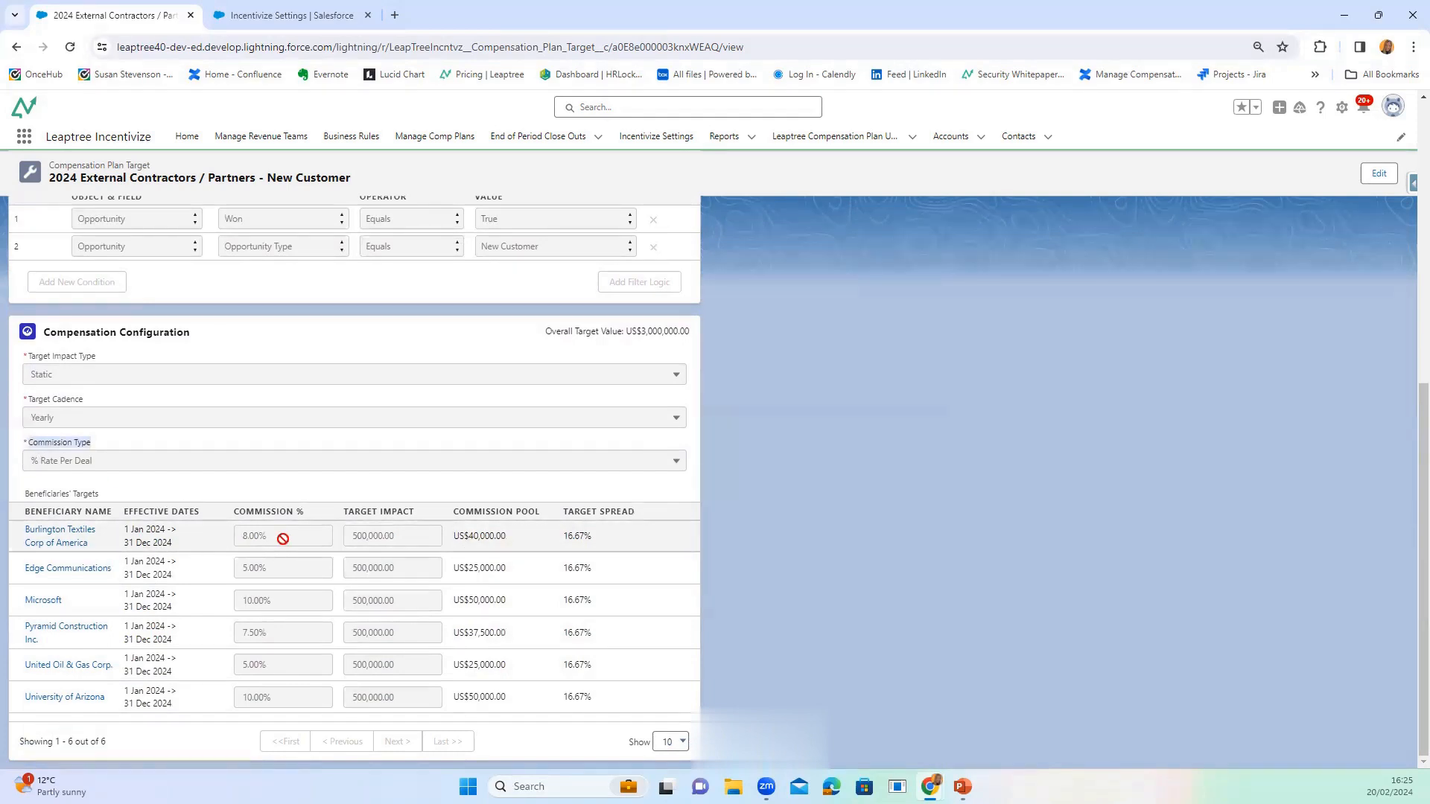
left_click_drag(264, 537, 233, 546)
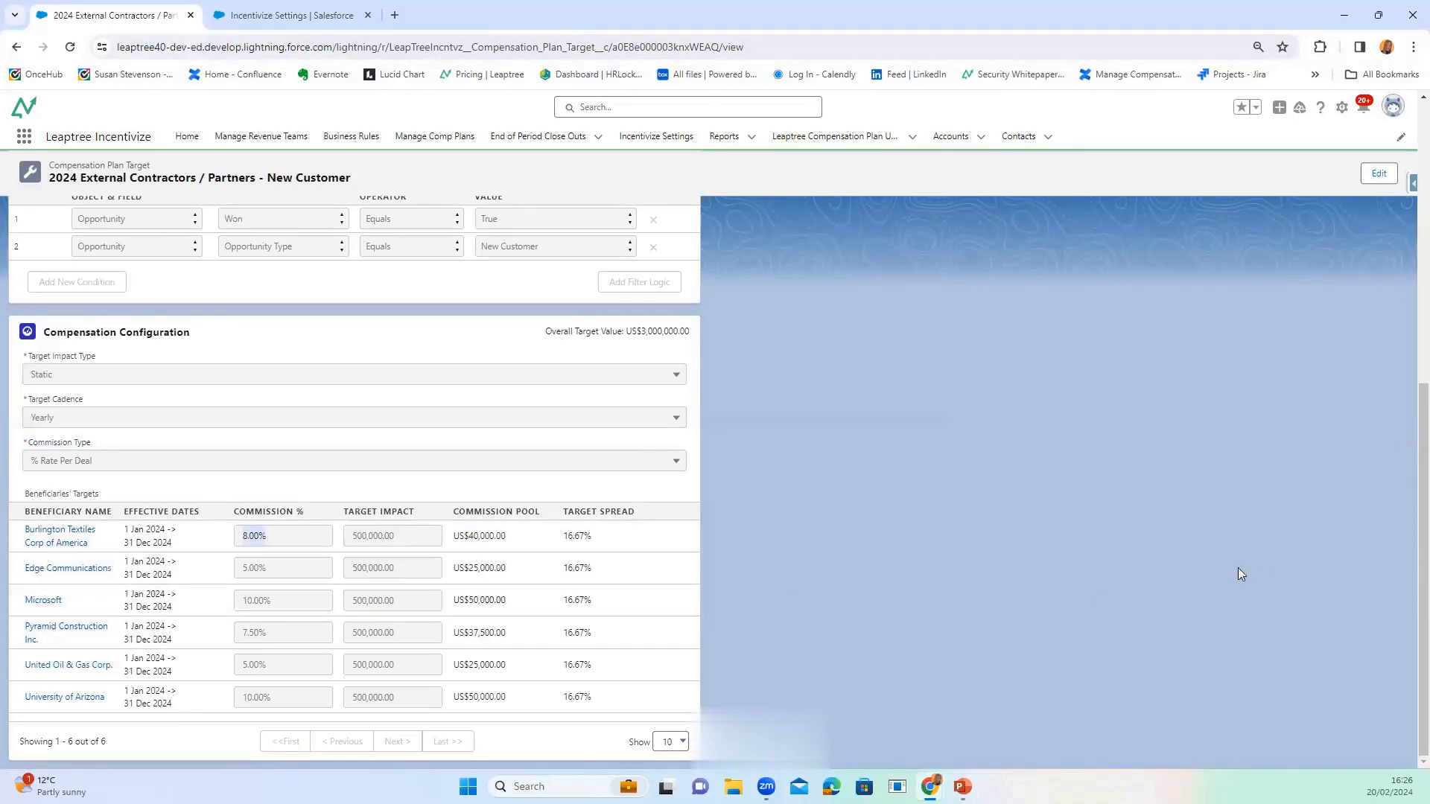
scroll(1228, 560, "up", 8)
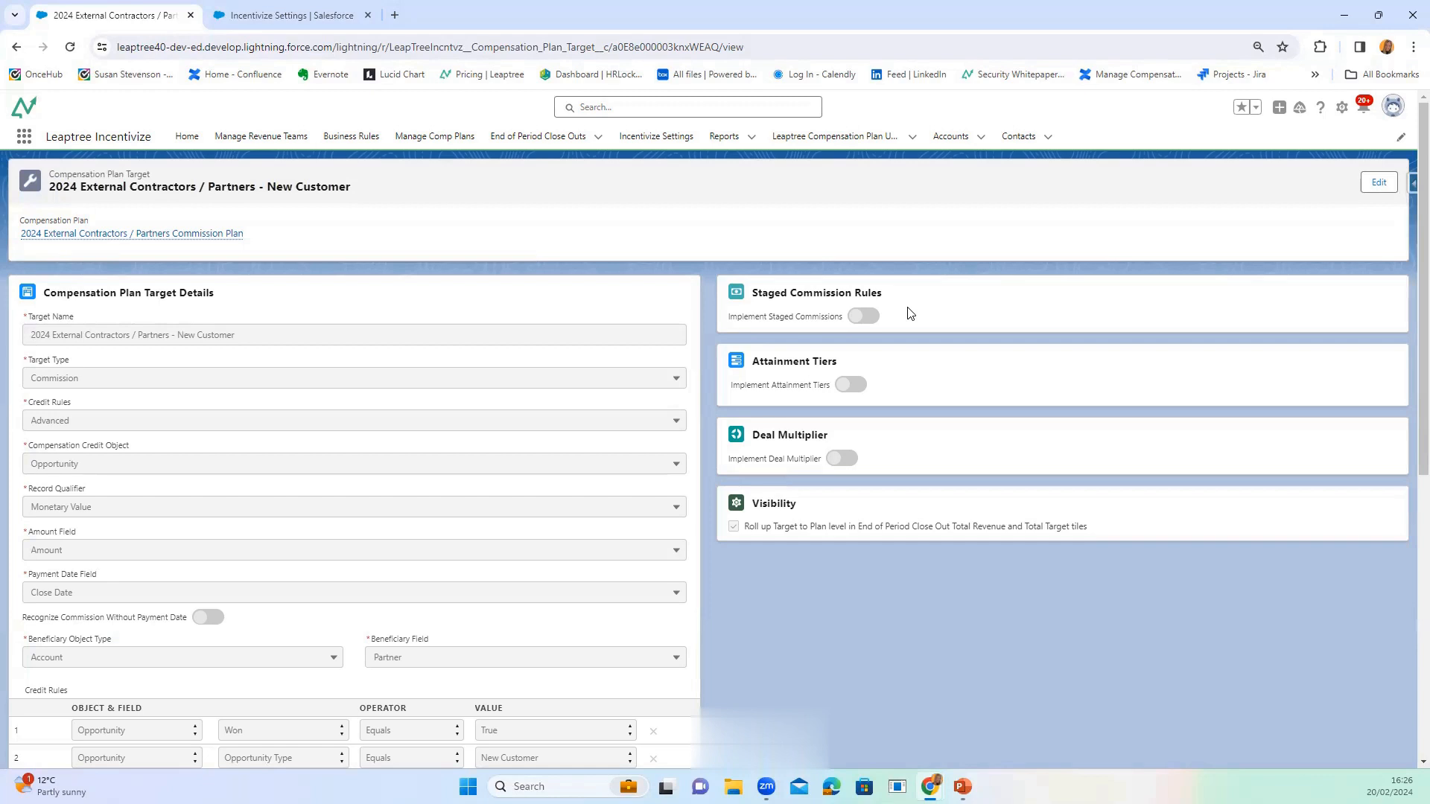
scroll(294, 653, "down", 6)
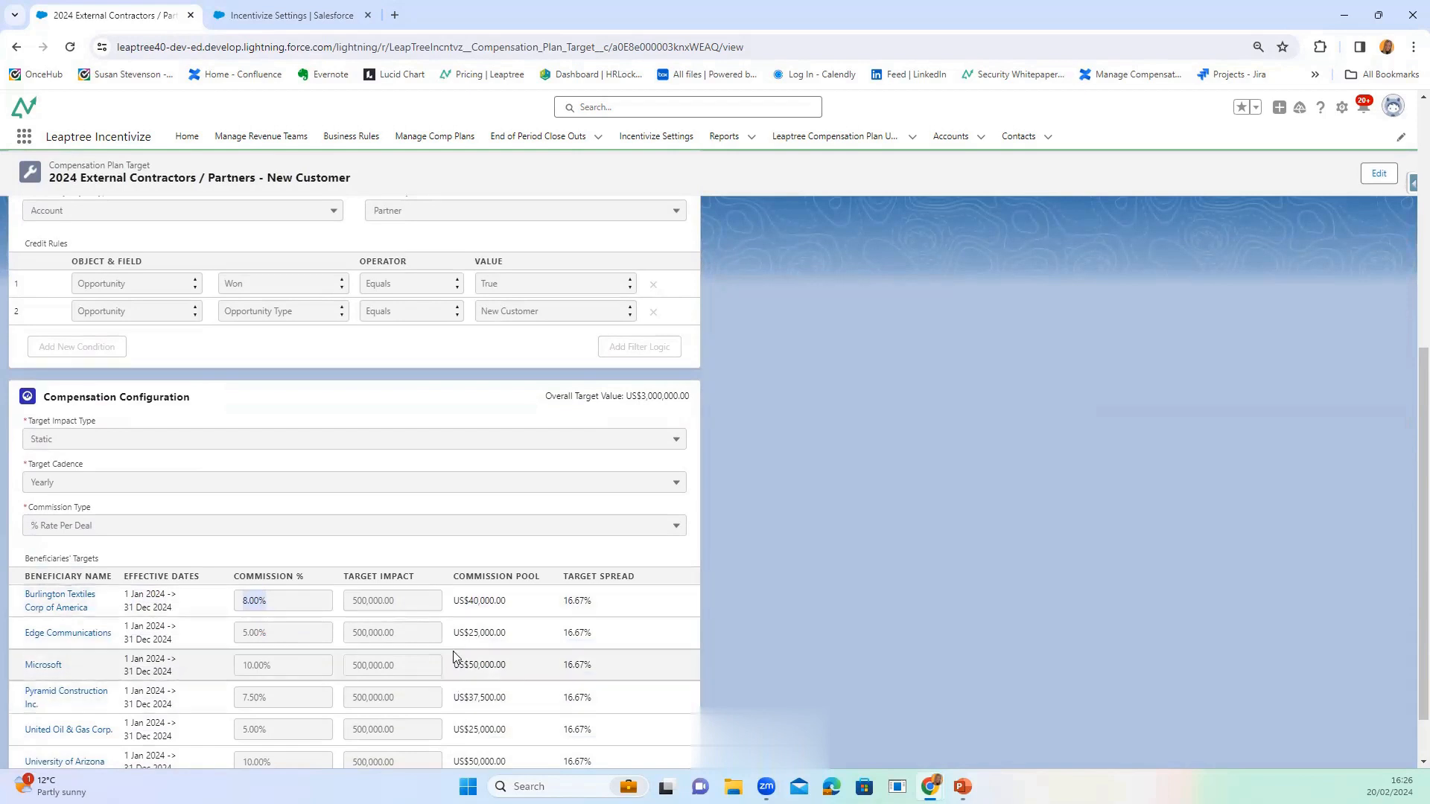
double_click(383, 600)
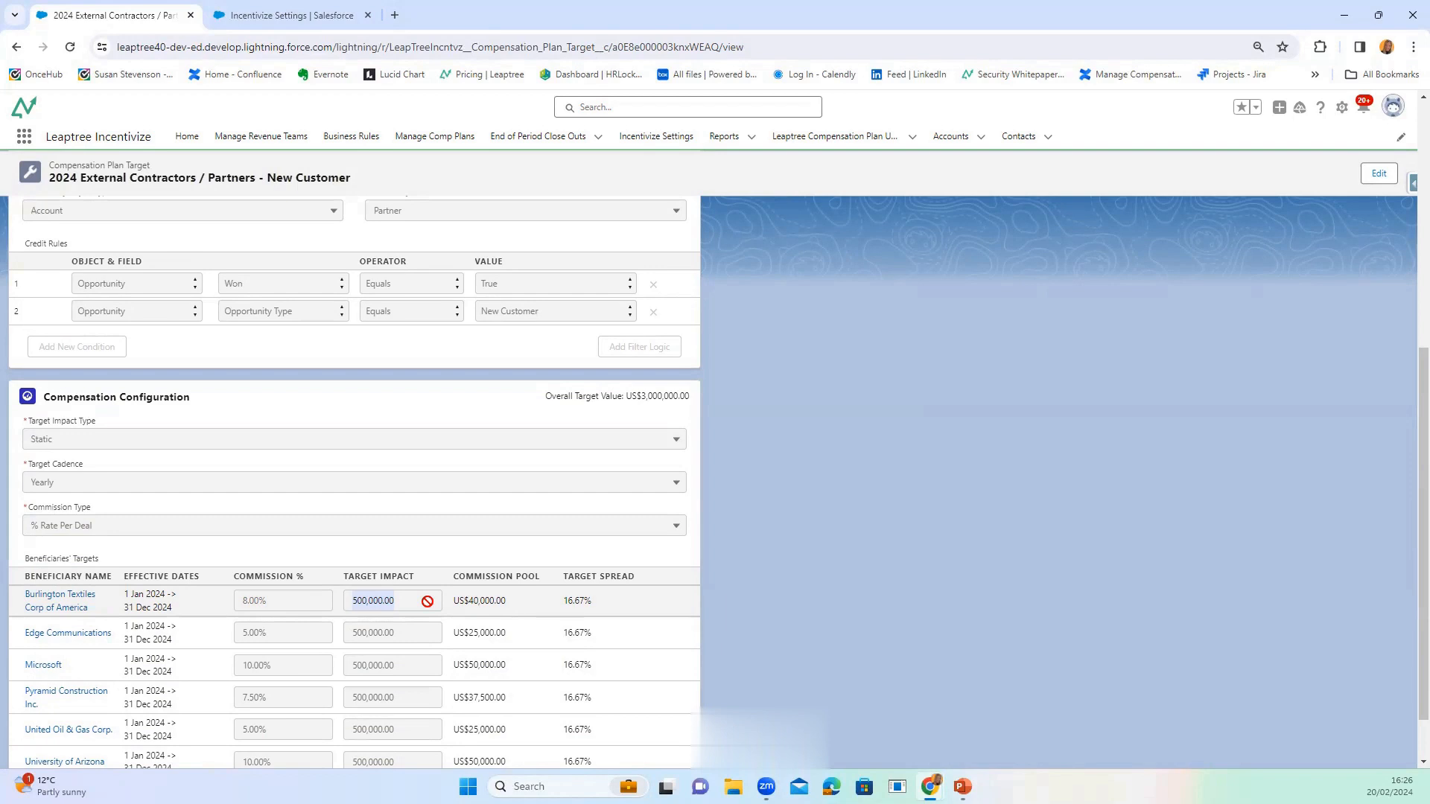
scroll(965, 561, "up", 6)
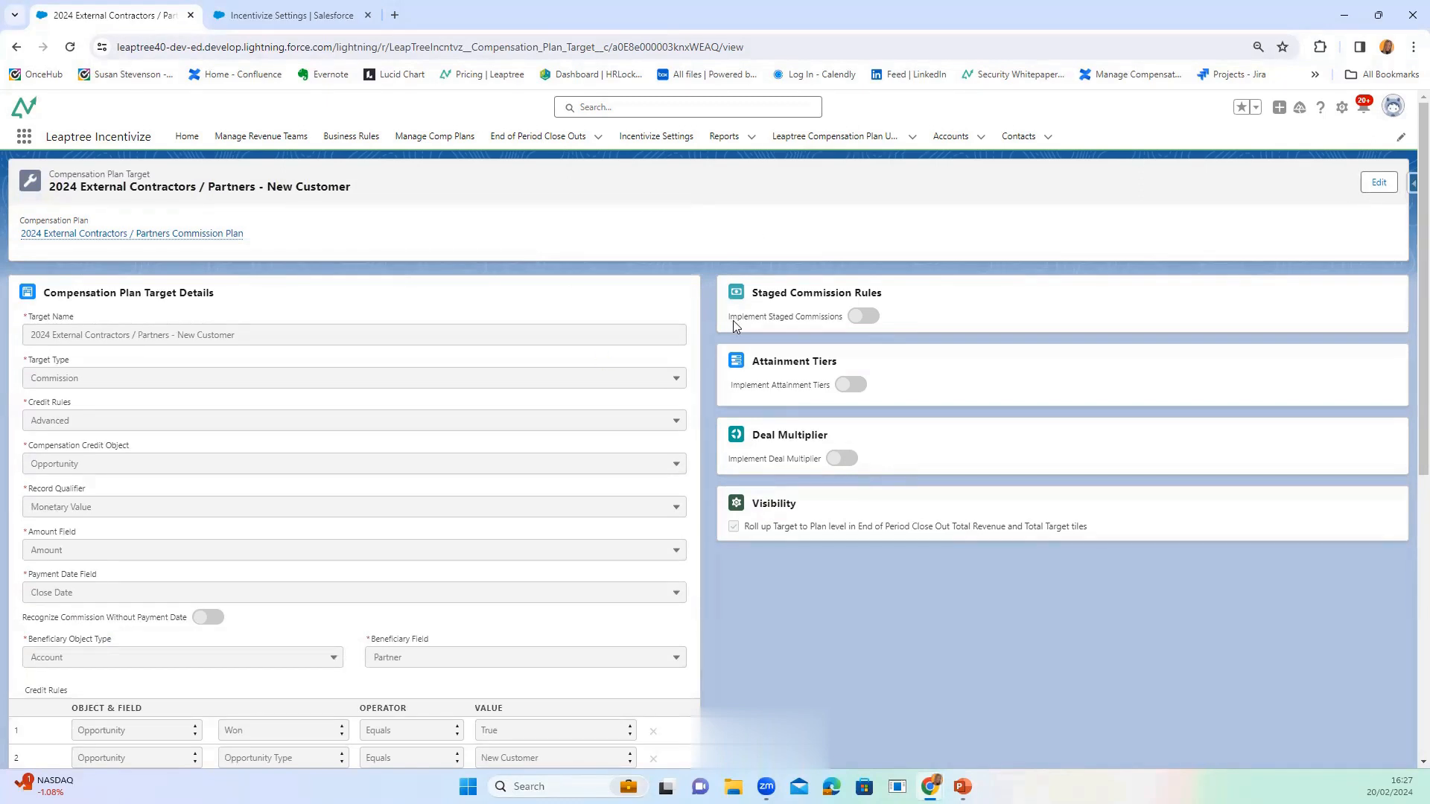
scroll(758, 464, "down", 5)
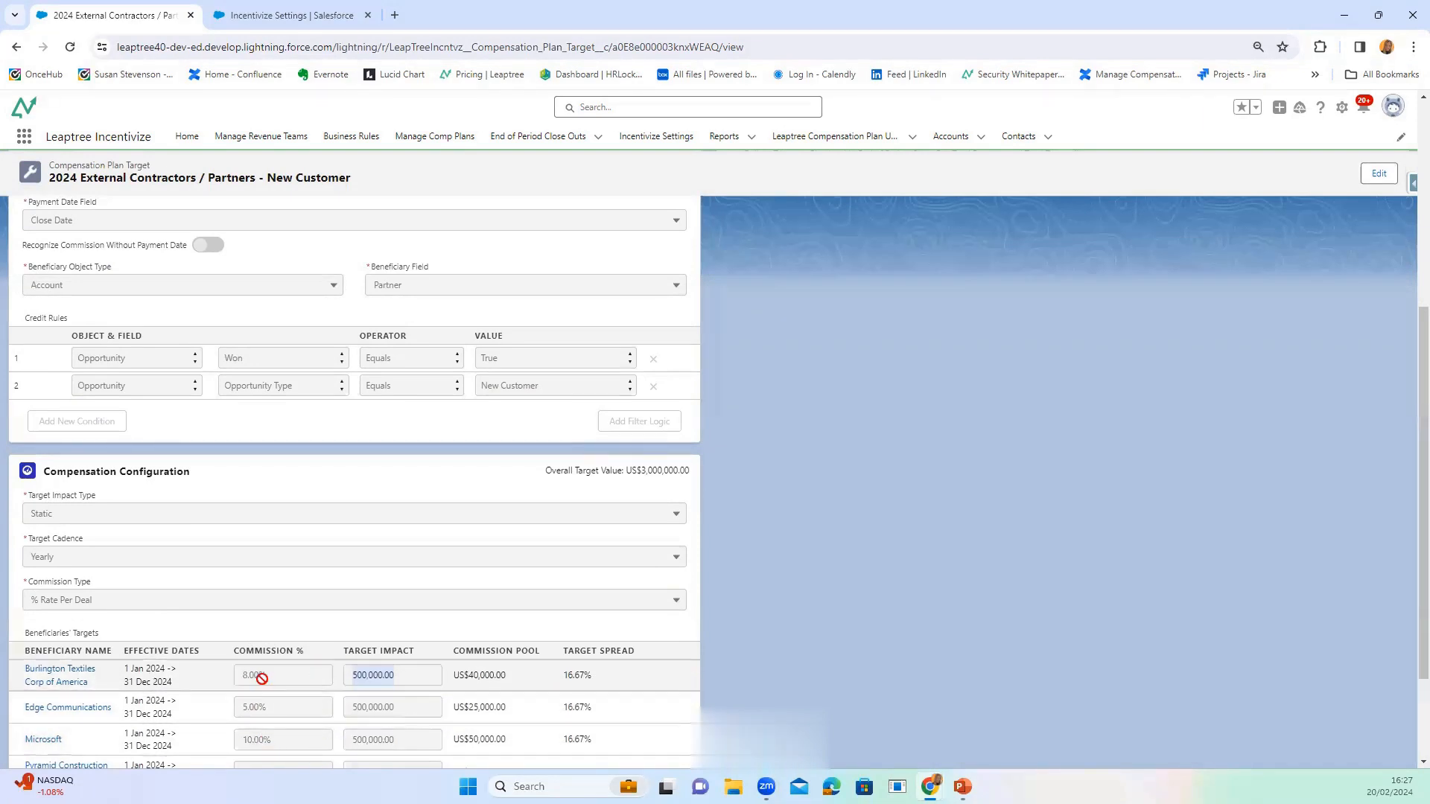
scroll(257, 677, "up", 4)
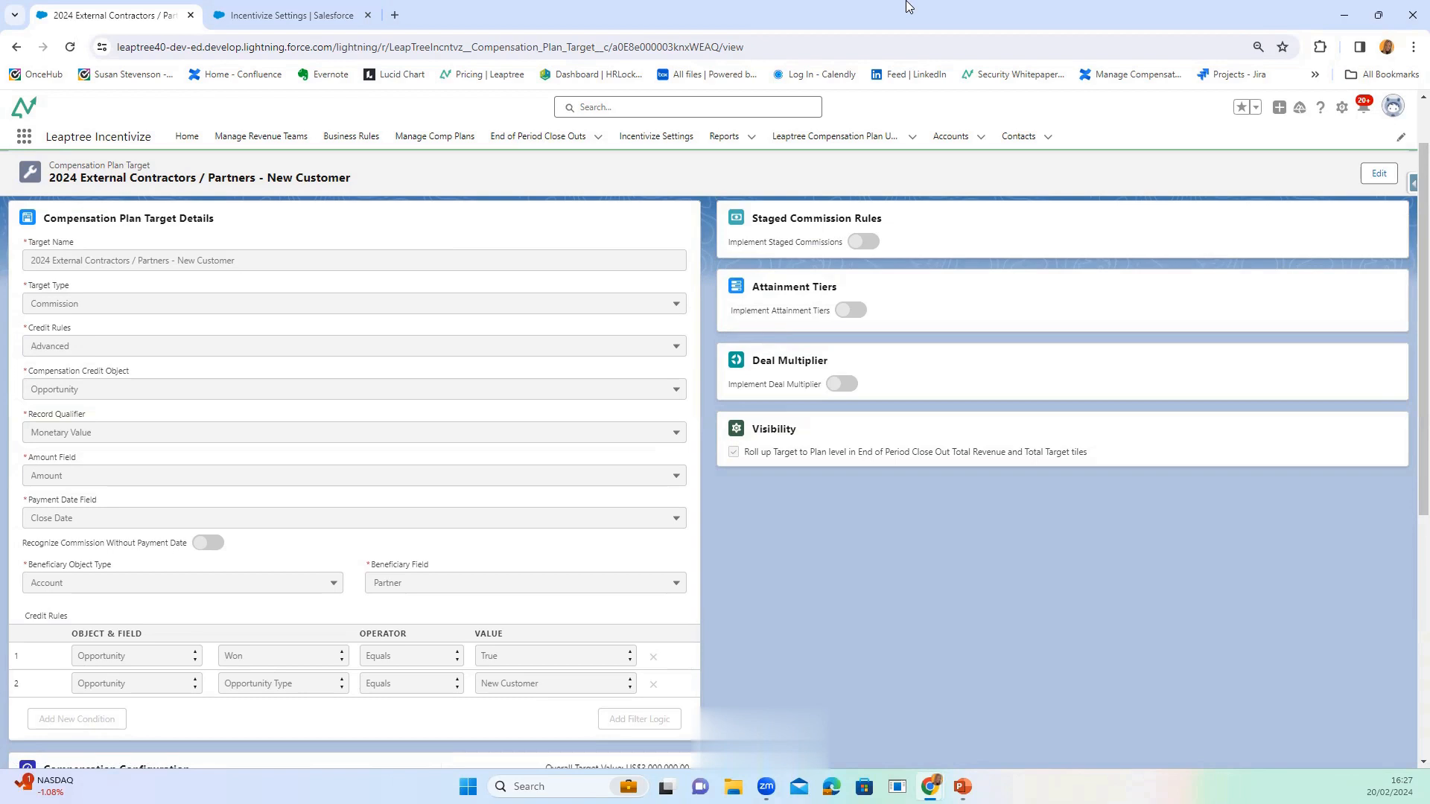
Step: Open the end of period close outs list, hide its filters and compare the total revenue of periods 2024M1 and 2024M2
left_click(530, 141)
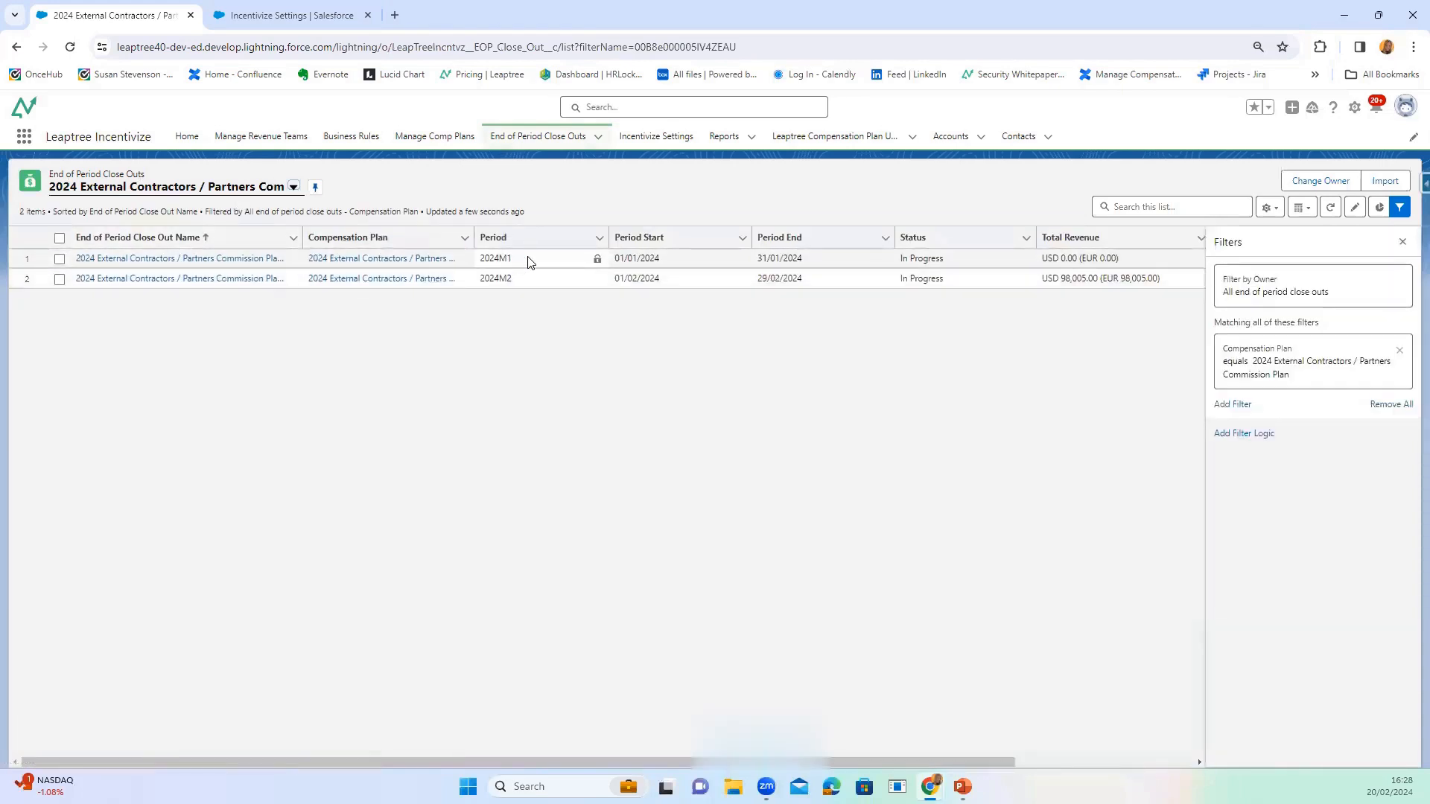
double_click(480, 258)
double_click(526, 282)
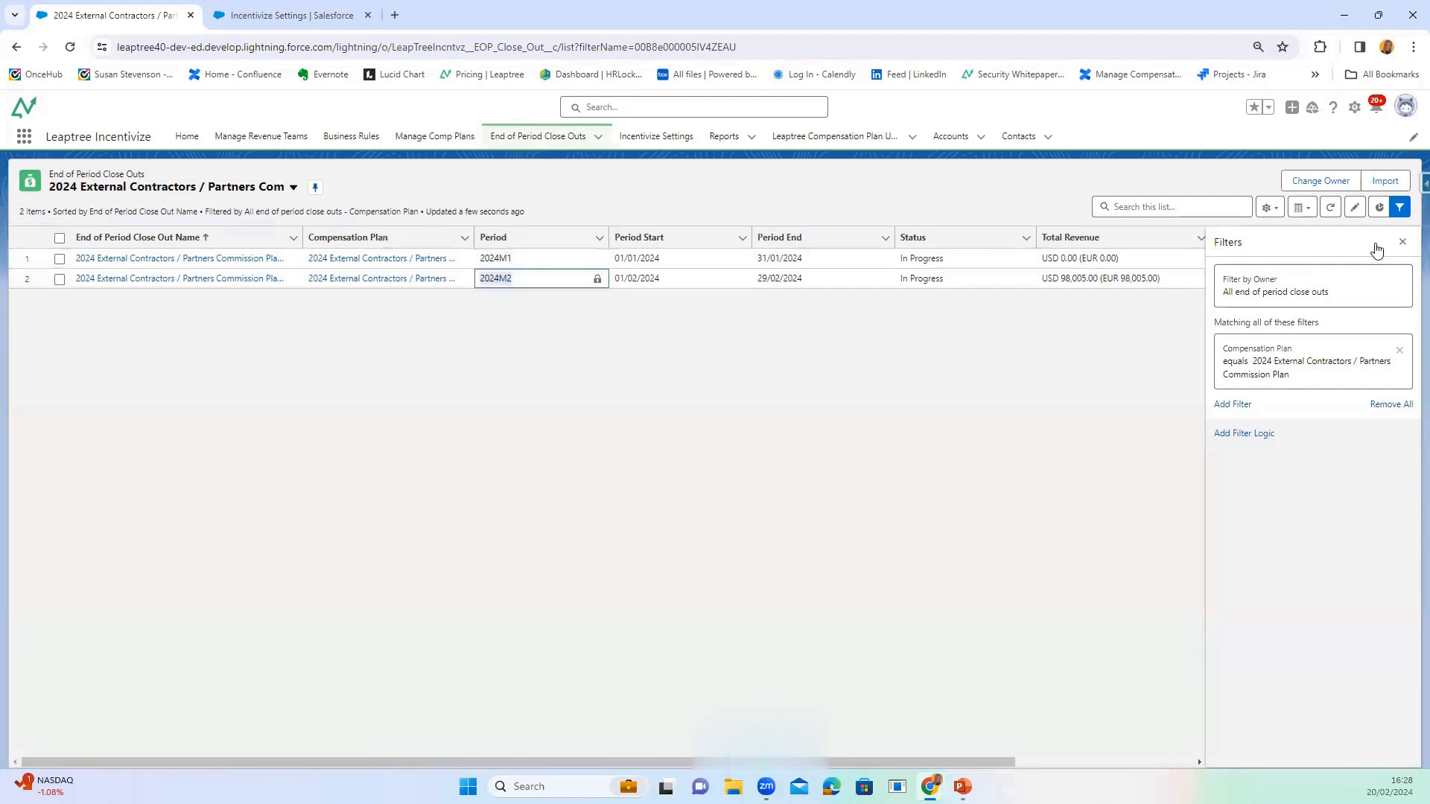
left_click(1401, 242)
double_click(1092, 258)
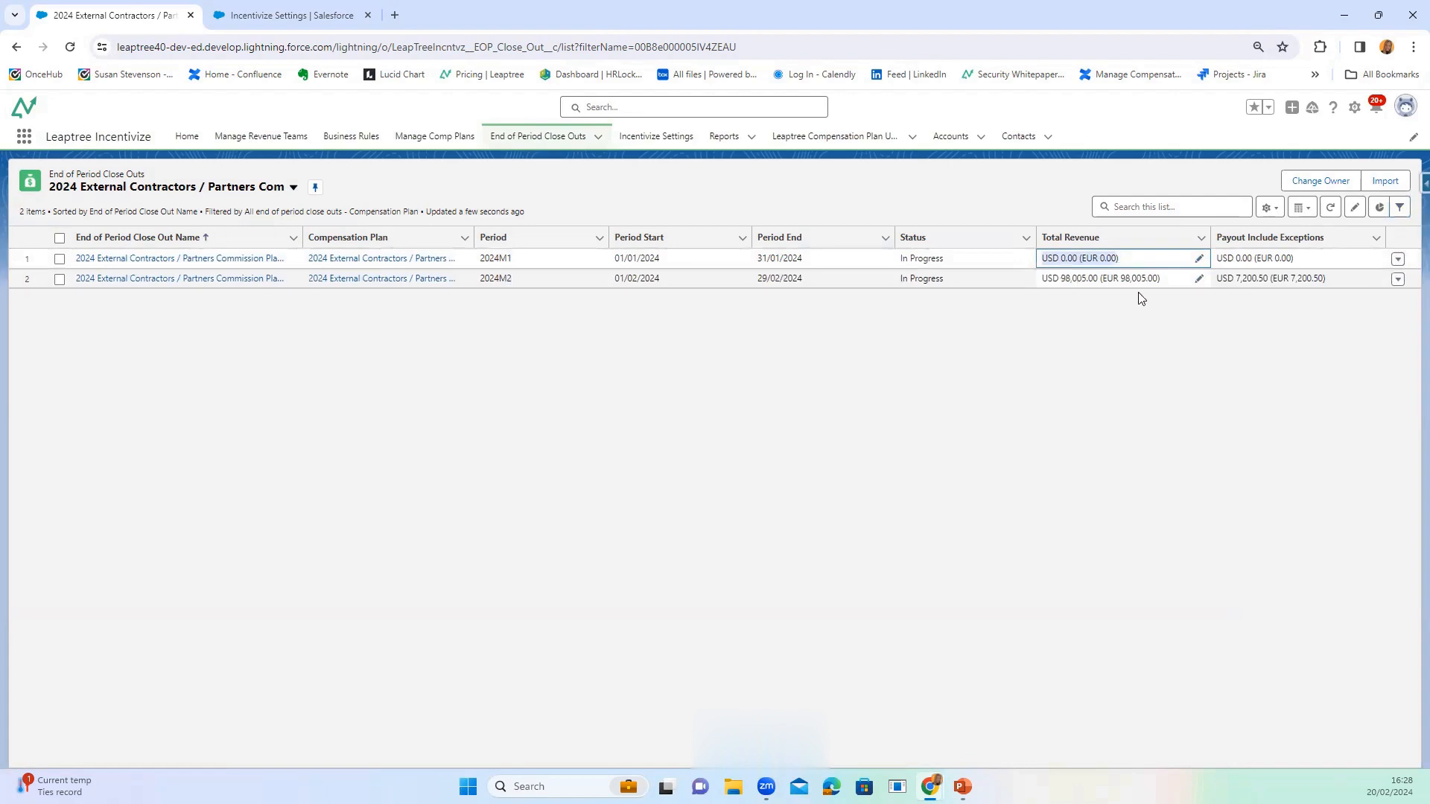
left_click_drag(1164, 283, 1038, 281)
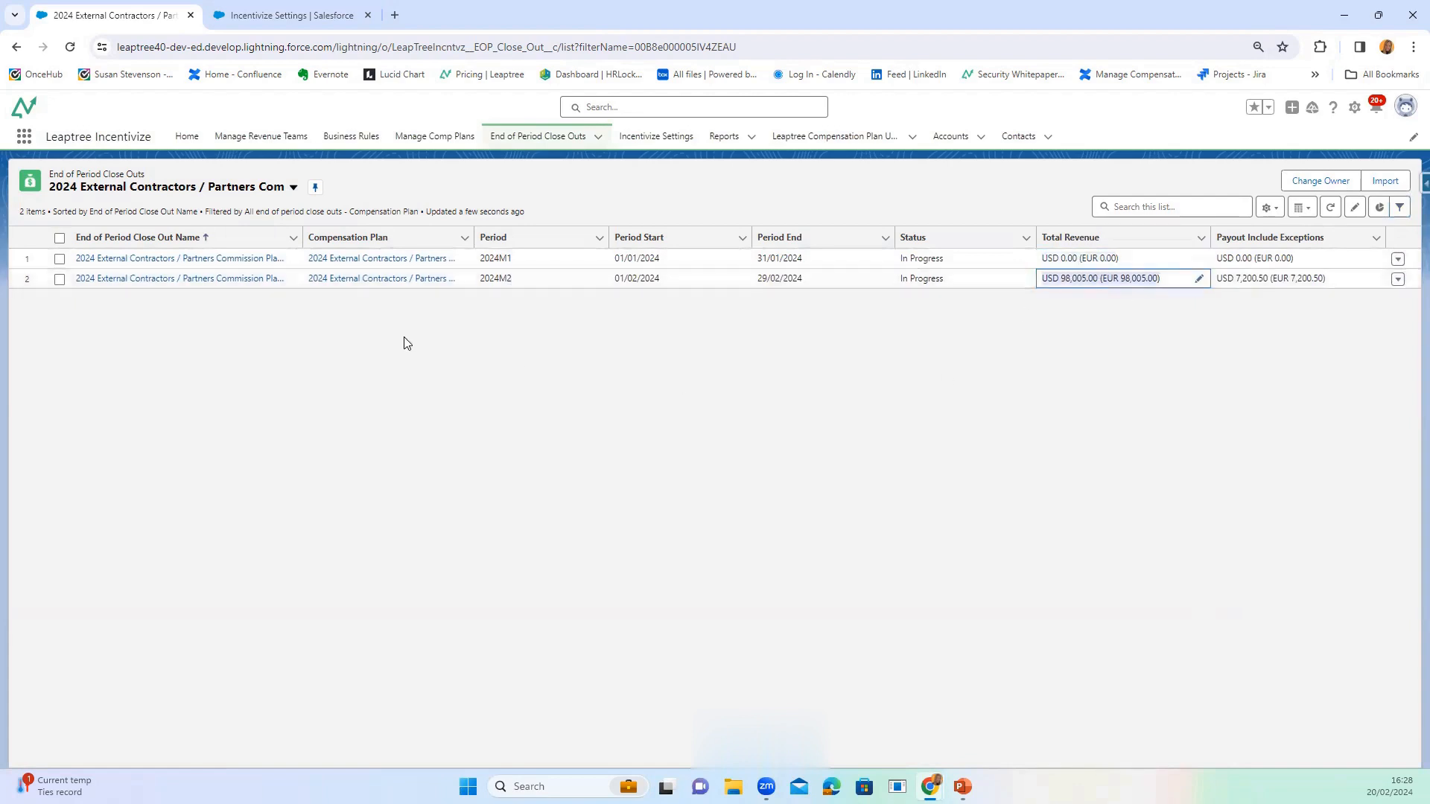
Step: Open the February 2024 close out of the External Contractors / Partners plan and check each beneficiary's target achievement
left_click(206, 285)
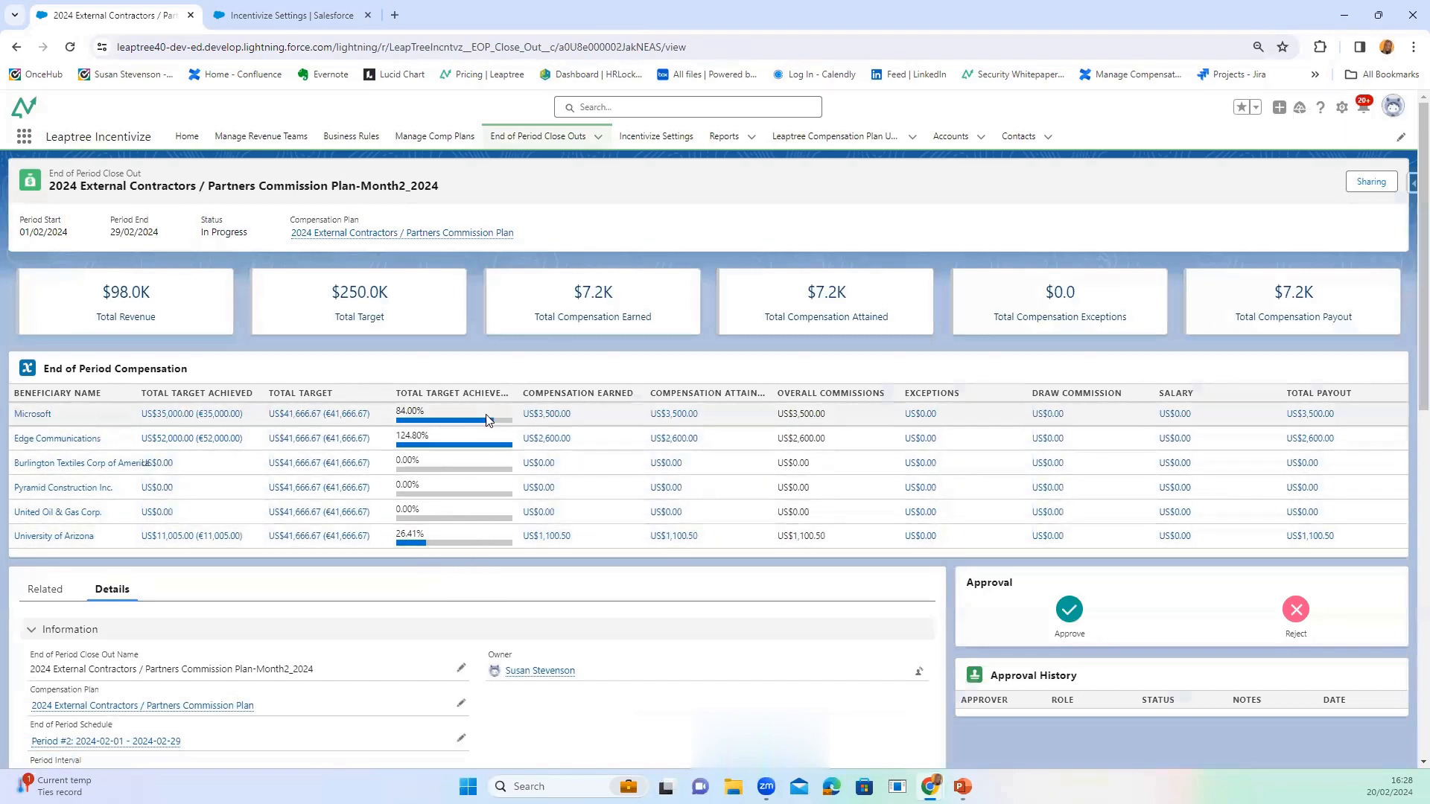
mouse_move(486, 411)
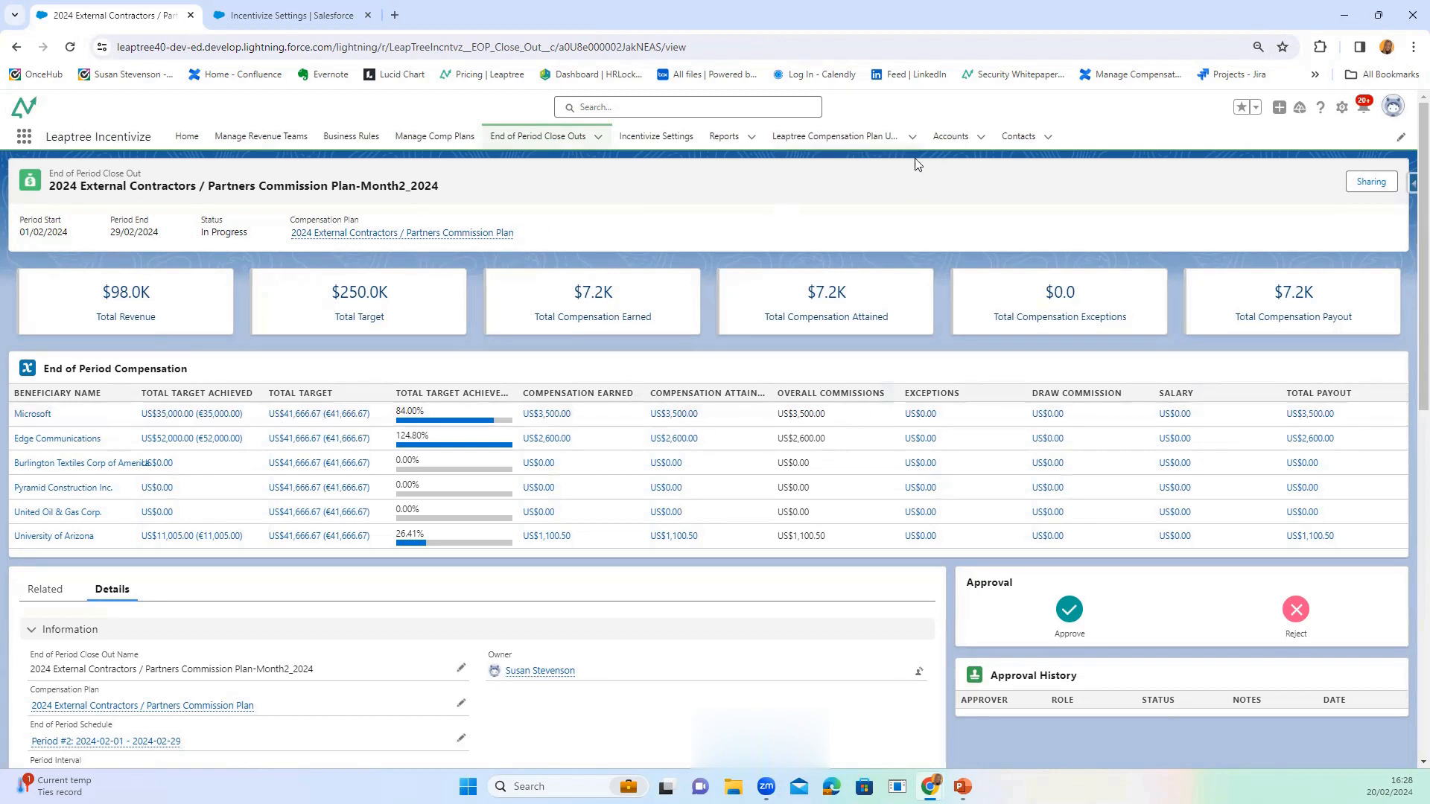
Step: Open the Microsoft account and check its commission amount for the 2024 External Contractors / Partners - New Customer target
left_click(950, 138)
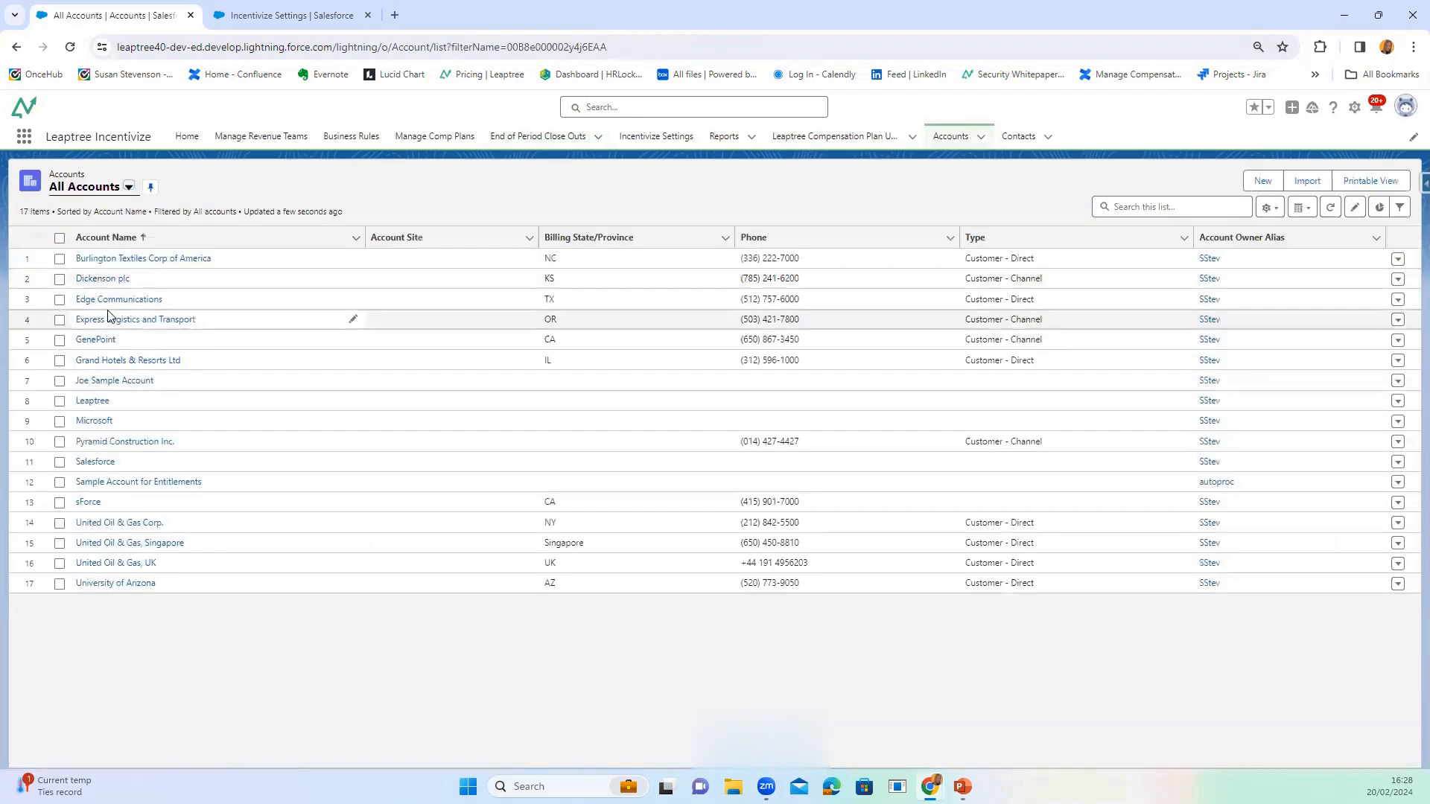
left_click(92, 421)
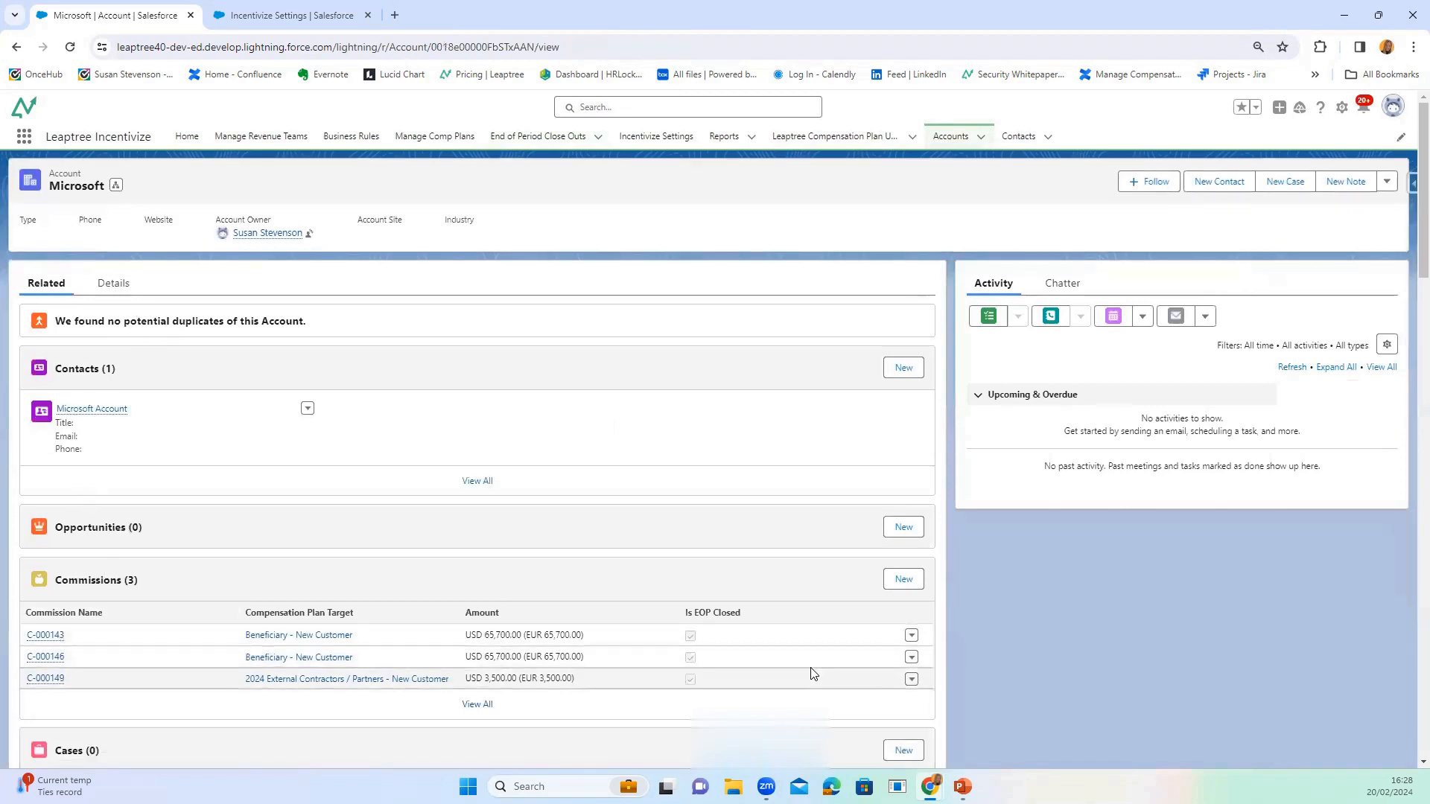
left_click(471, 679)
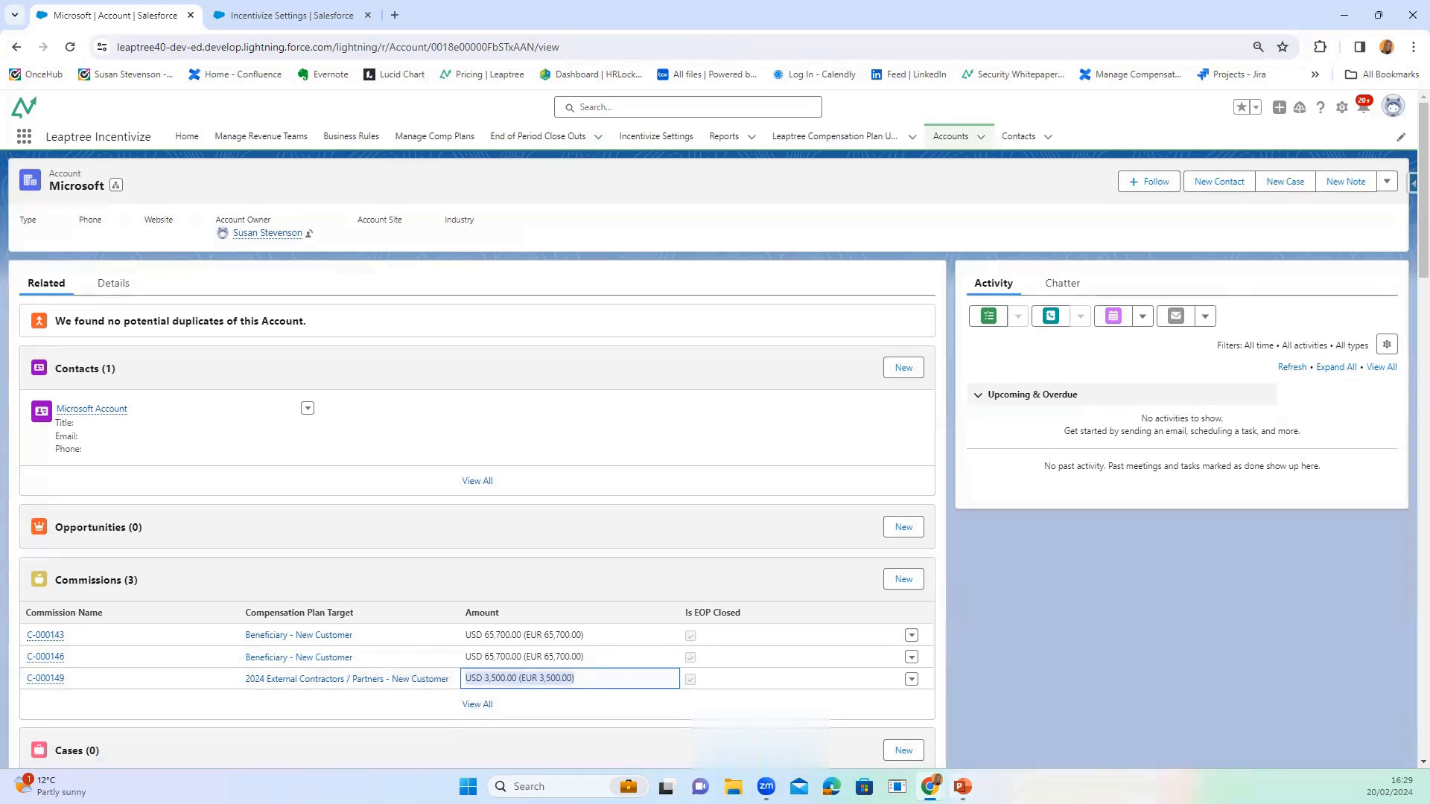
Step: Switch to the webinar slide show in PowerPoint
left_click(963, 786)
left_click(966, 737)
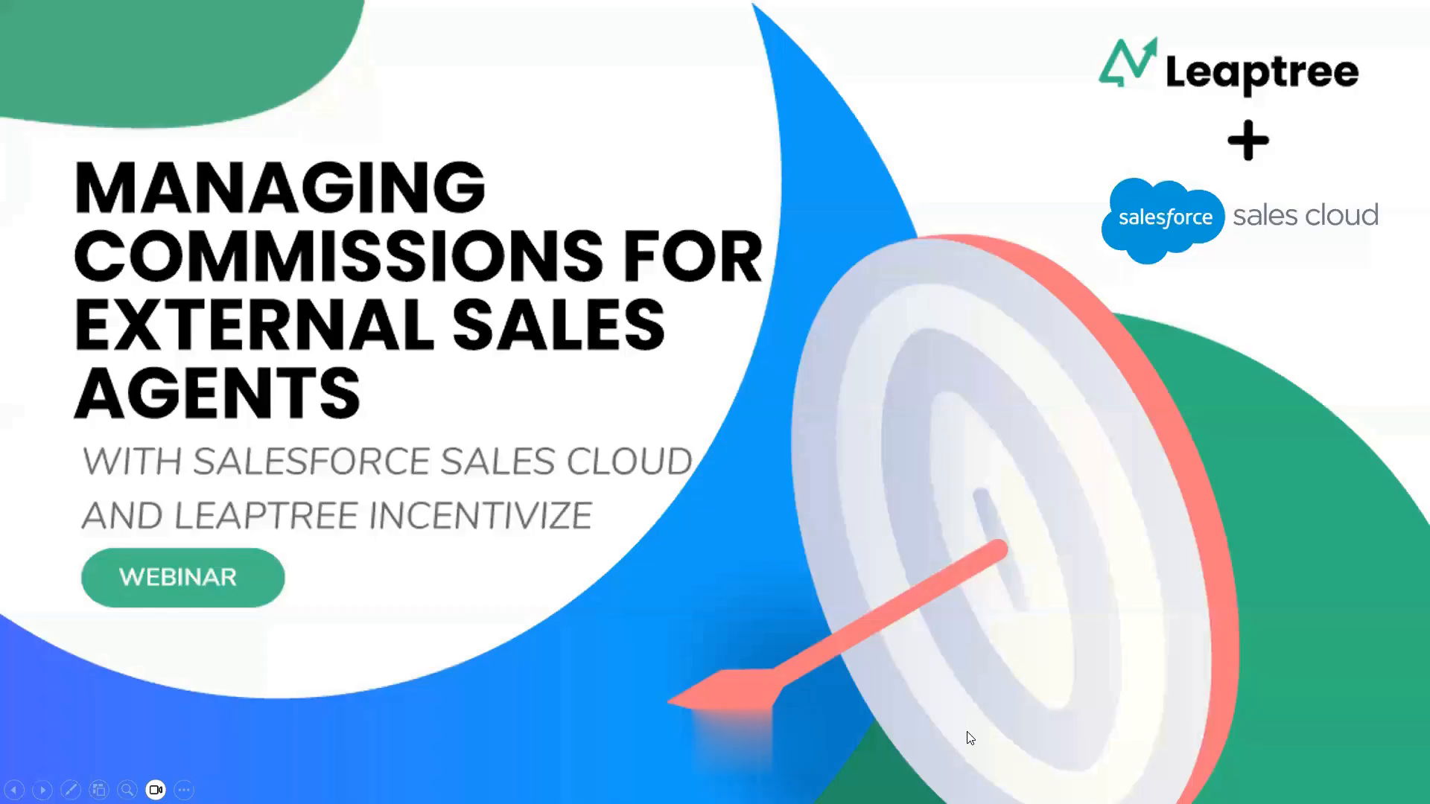